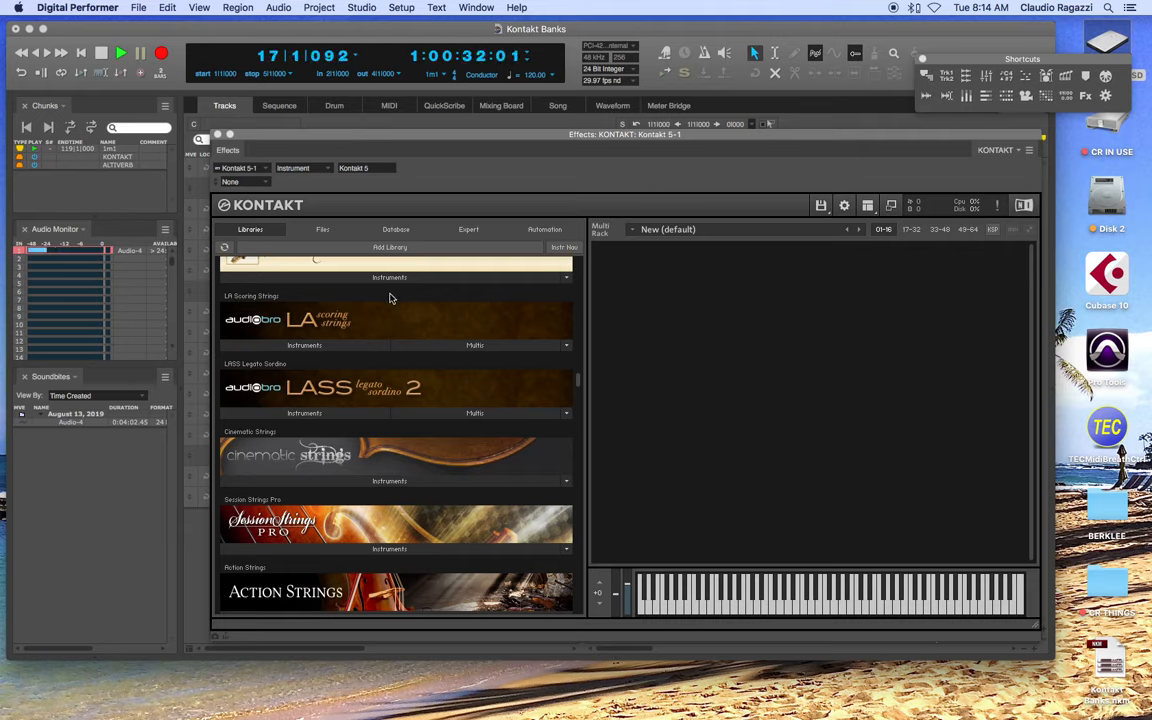
# - Create a new instrument bank in the multi rack and expand it to show its program slots
pyautogui.click(750, 135)
pyautogui.moveTo(750, 135); pyautogui.dragTo(738, 108)
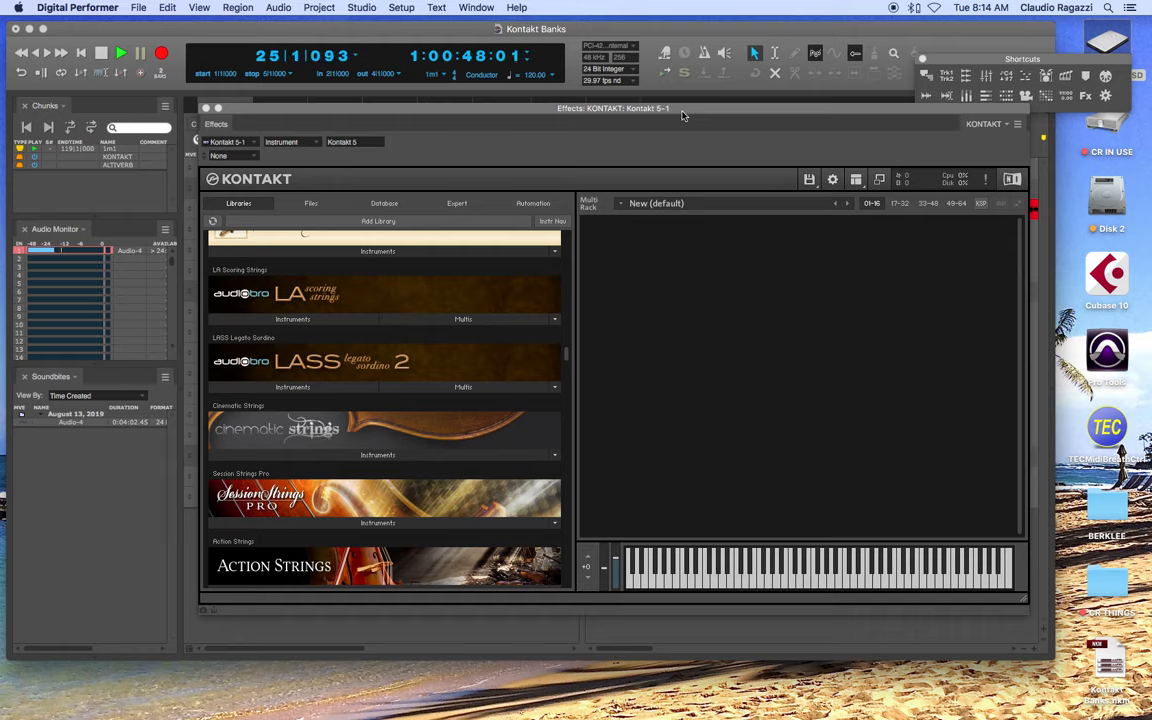
pyautogui.moveTo(711, 111); pyautogui.dragTo(697, 111)
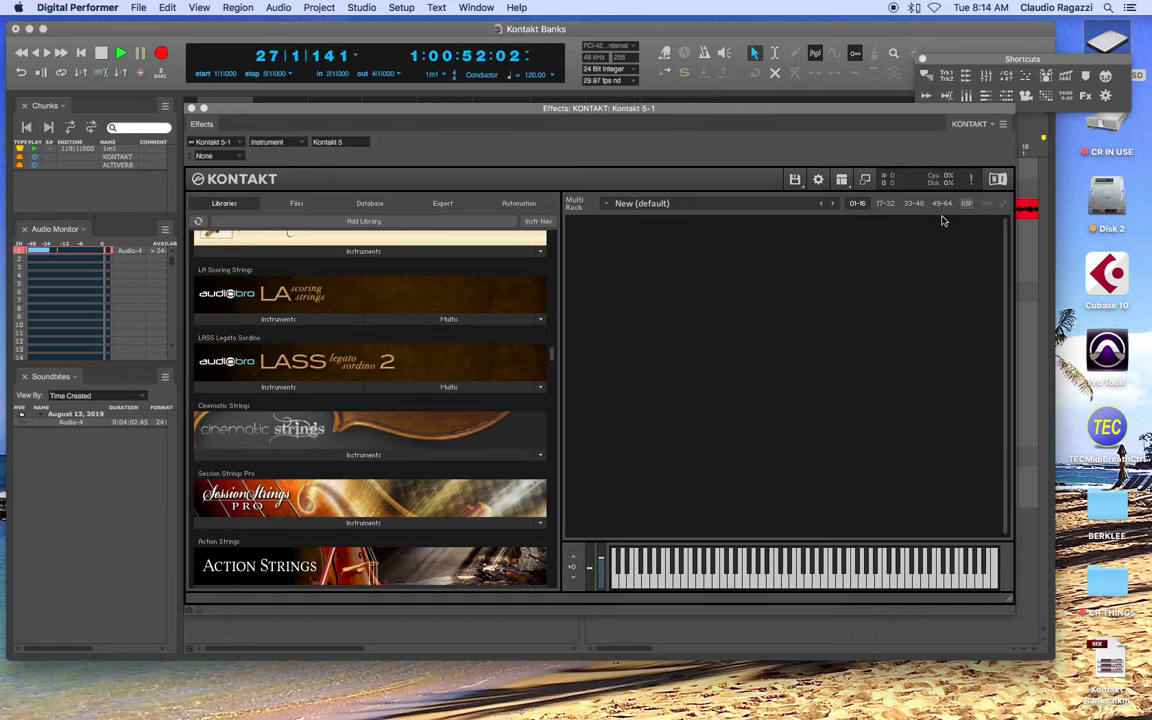
pyautogui.click(795, 181)
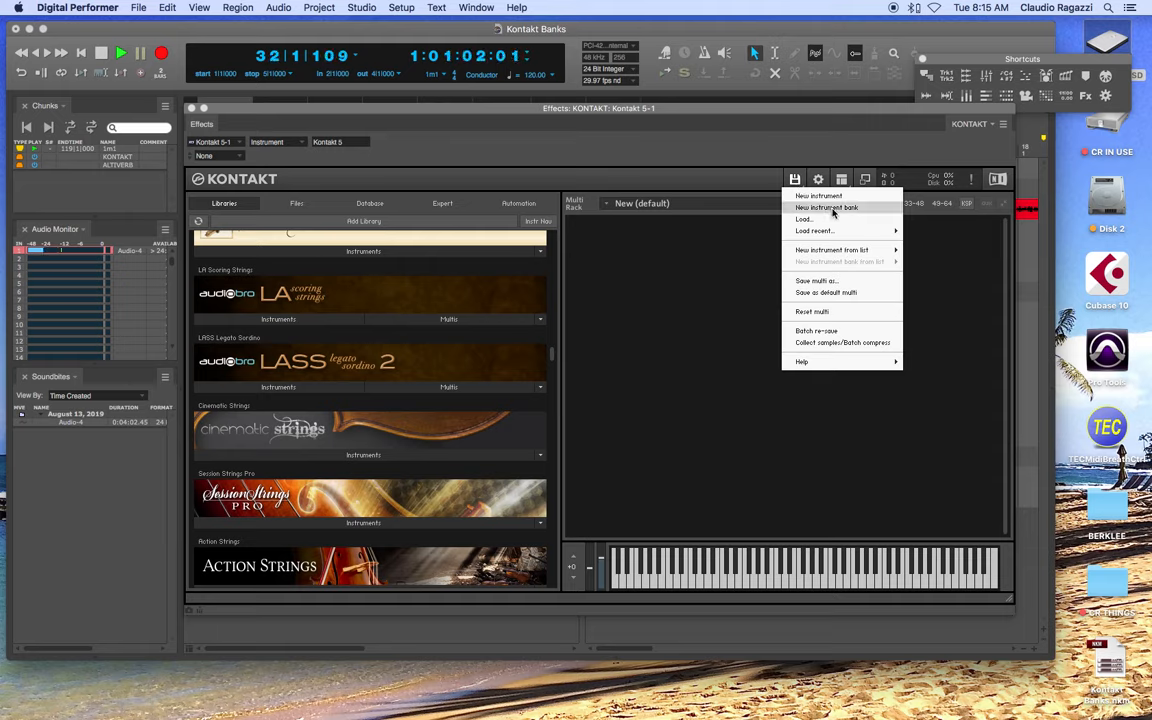
pyautogui.click(830, 208)
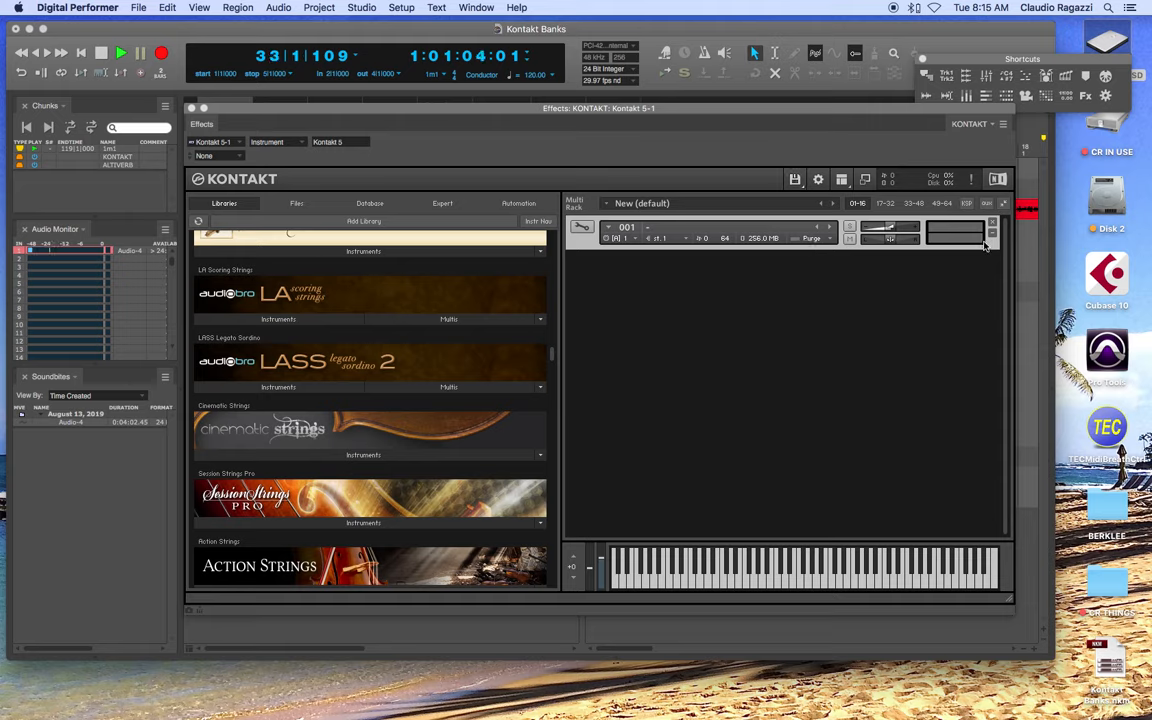
pyautogui.click(583, 228)
pyautogui.click(583, 228)
pyautogui.click(583, 228)
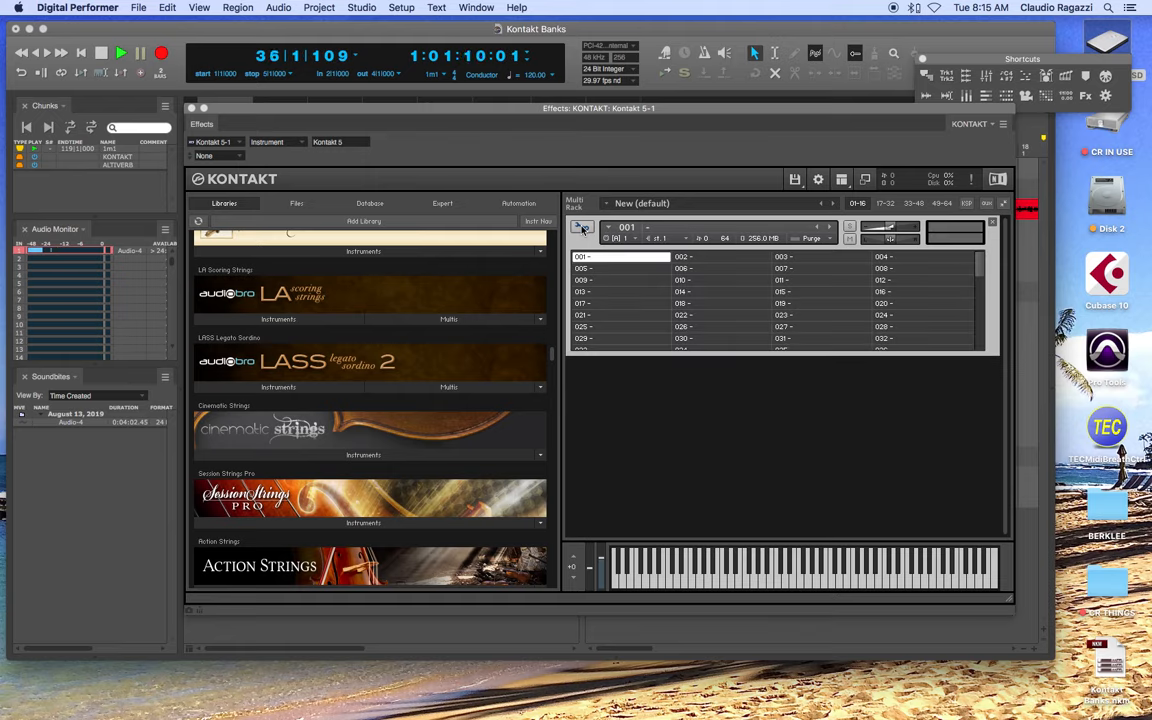
pyautogui.moveTo(978, 268)
pyautogui.mouseDown()
pyautogui.moveTo(978, 363)
pyautogui.moveTo(978, 260)
pyautogui.mouseUp()
# - Load Vla FC Leg LPG Speed P+G Lt from the LA Scoring Strings library into bank slot 001 and make that slot active
pyautogui.click(323, 320)
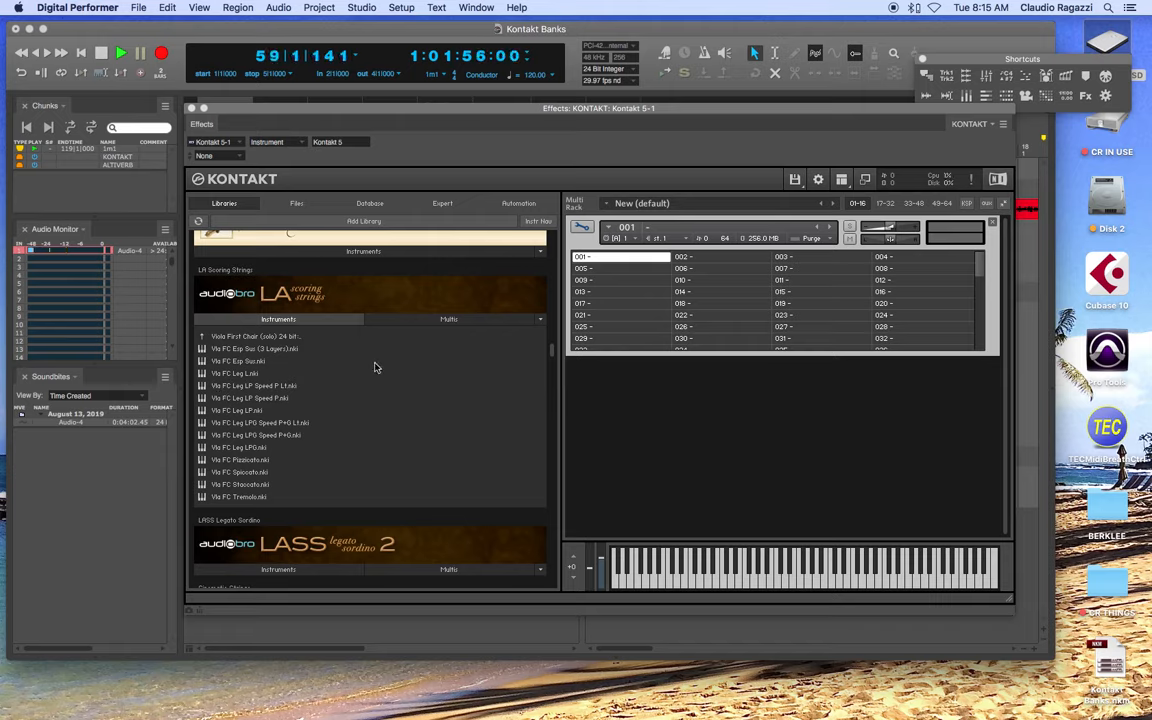
pyautogui.click(232, 424)
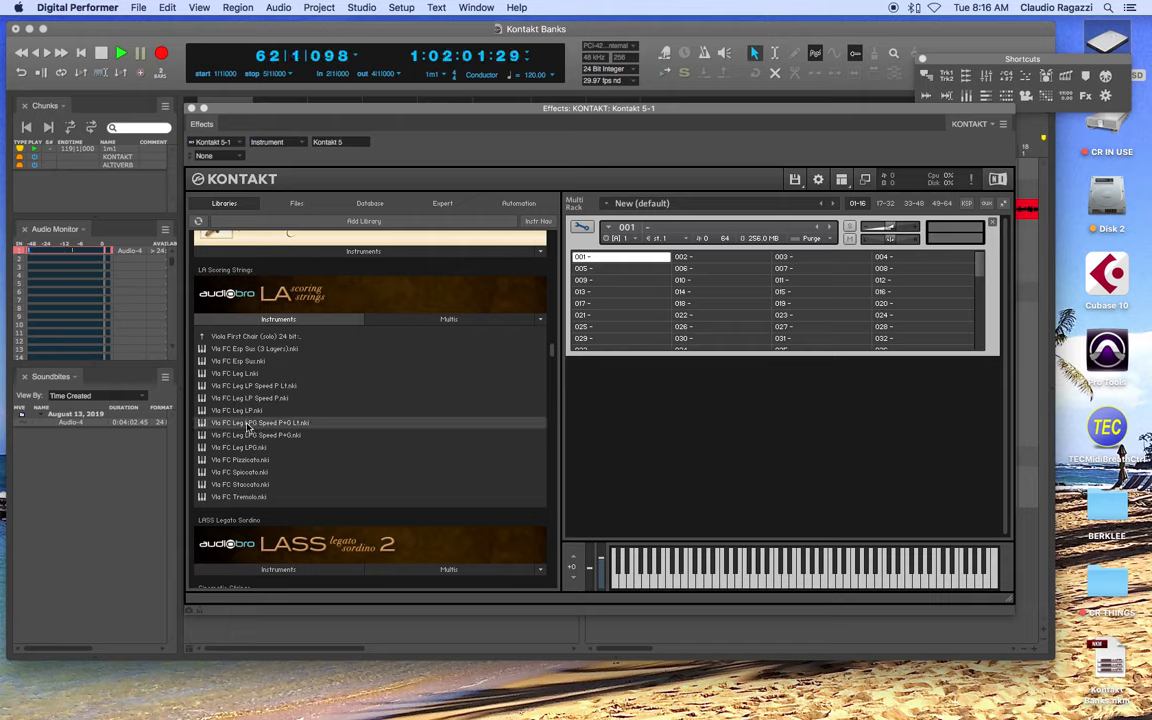
pyautogui.moveTo(200, 384); pyautogui.dragTo(630, 262)
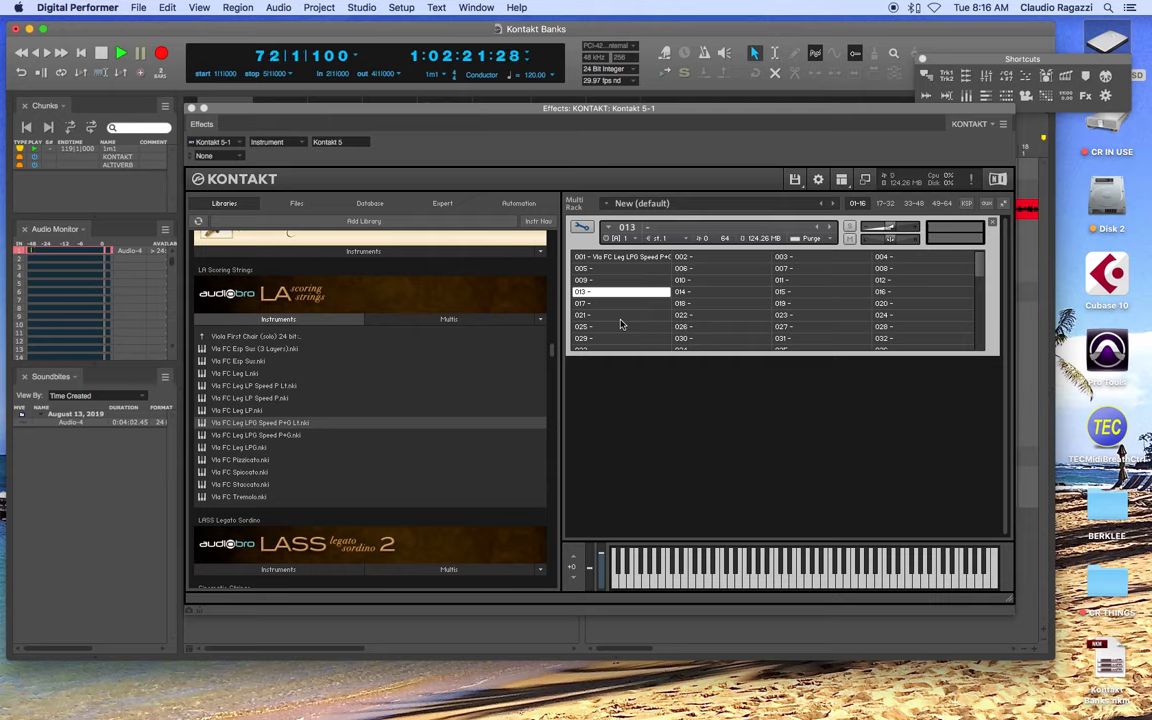
pyautogui.click(625, 259)
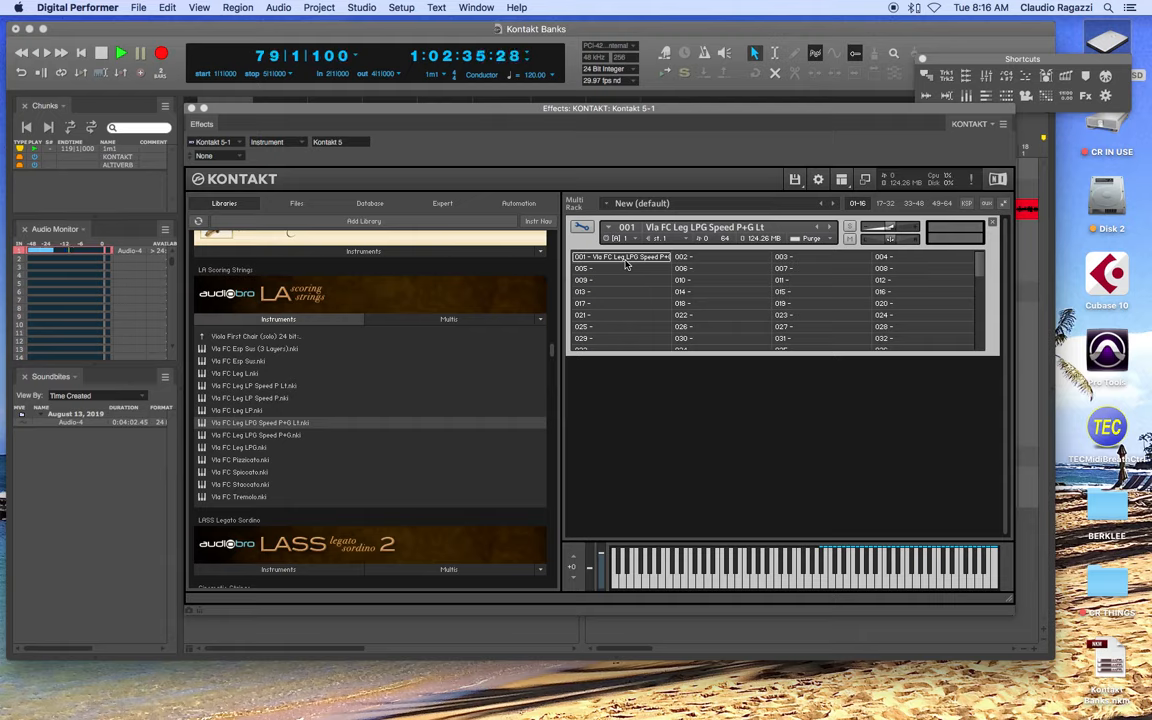
pyautogui.click(615, 258)
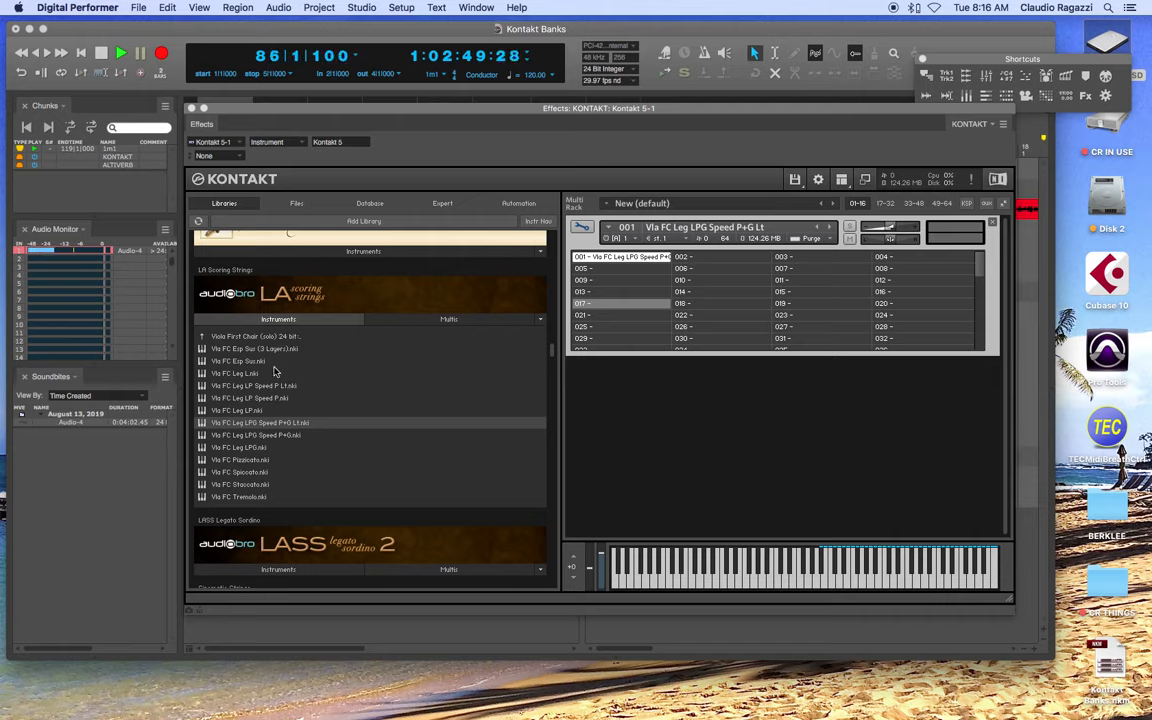
# - Load Vla FC Esp Sus (3 Layers) into bank slot 002 and Vla FC Staccato into slot 003
pyautogui.click(255, 349)
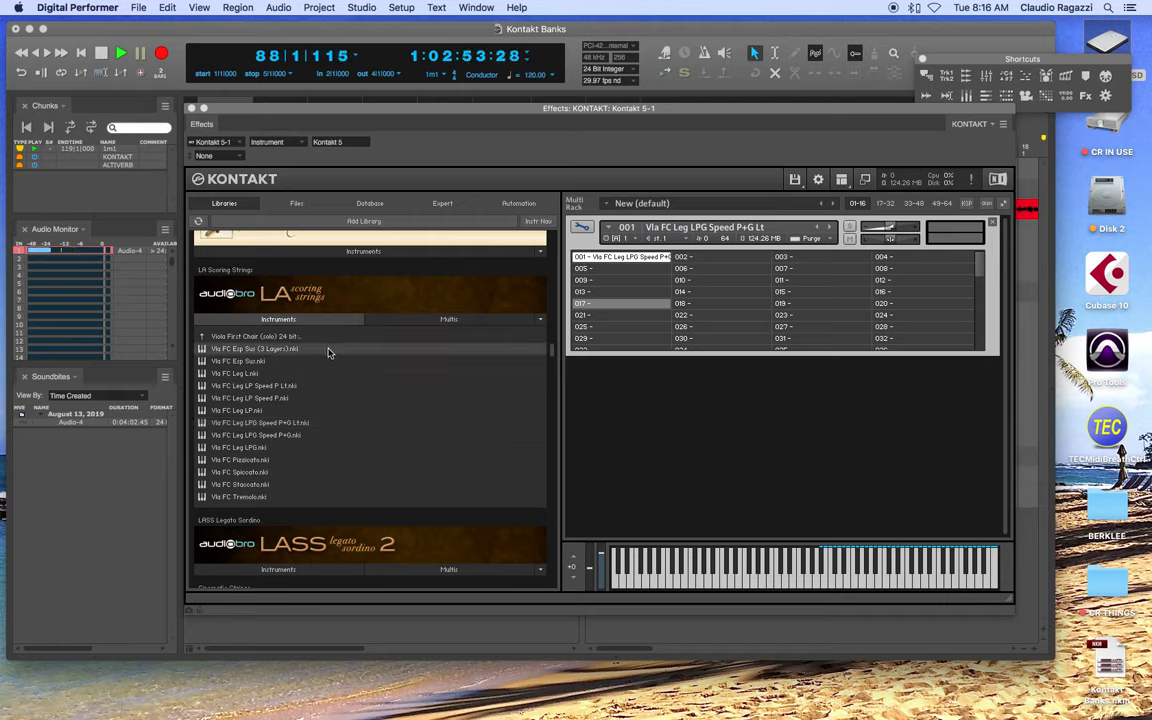
pyautogui.moveTo(203, 357); pyautogui.dragTo(730, 261)
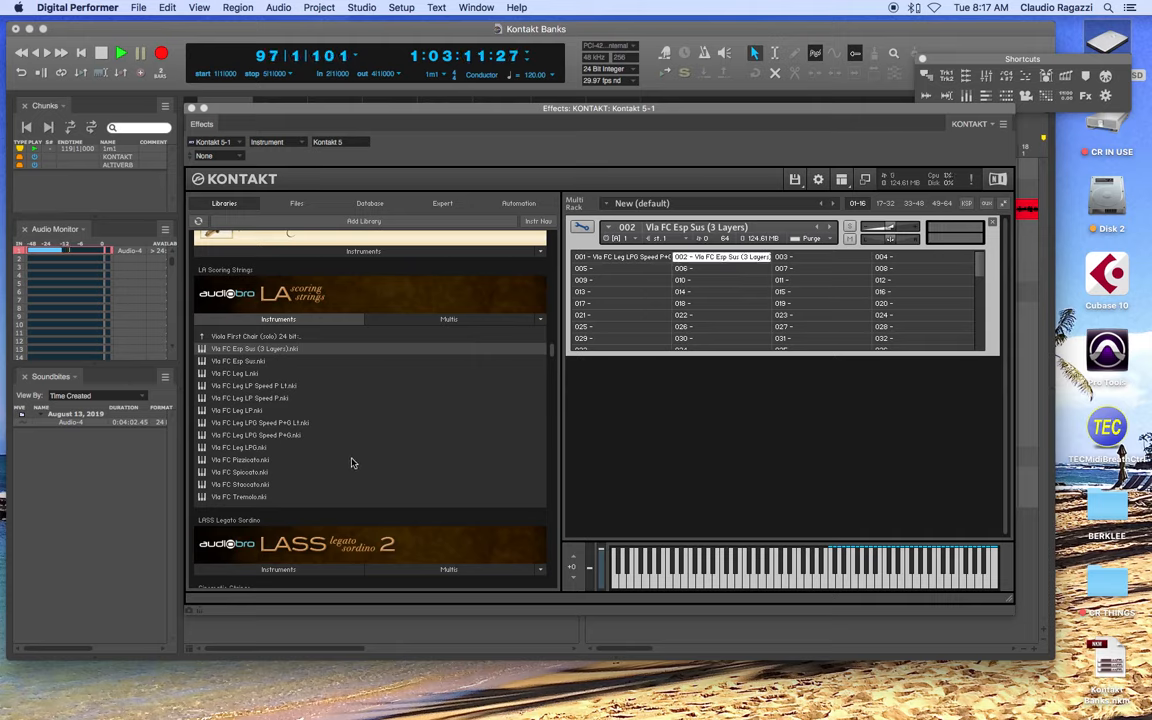
pyautogui.moveTo(248, 488); pyautogui.dragTo(845, 260)
pyautogui.doubleClick(827, 259)
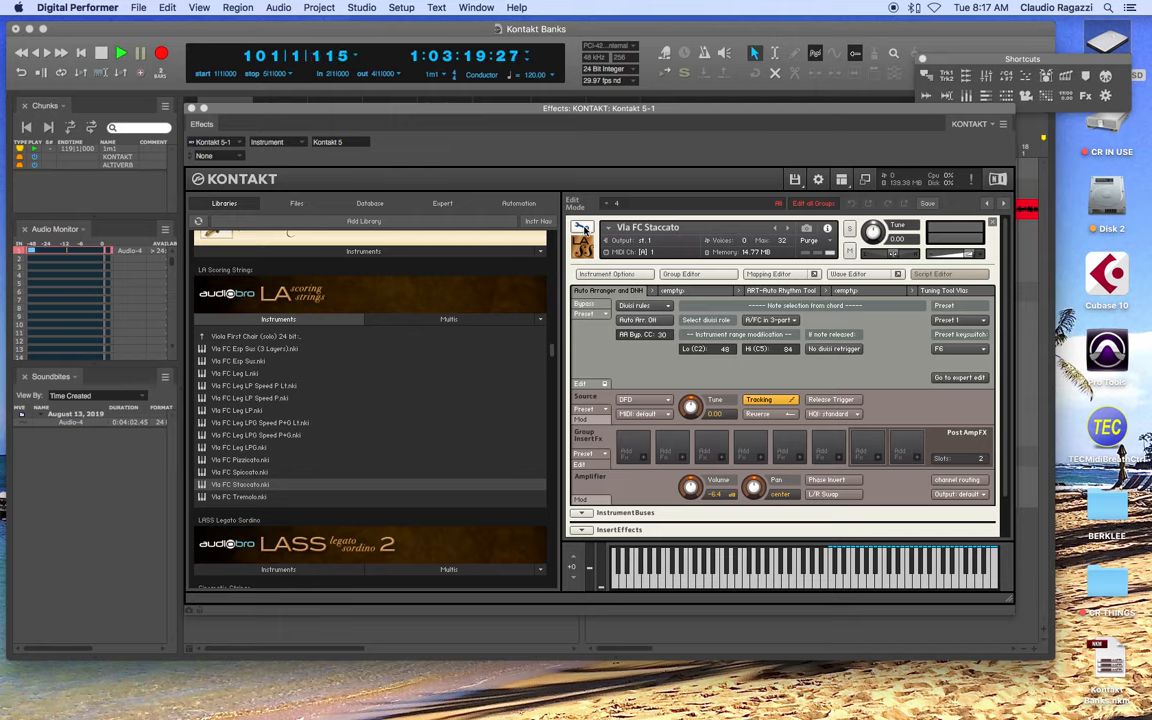
pyautogui.click(587, 229)
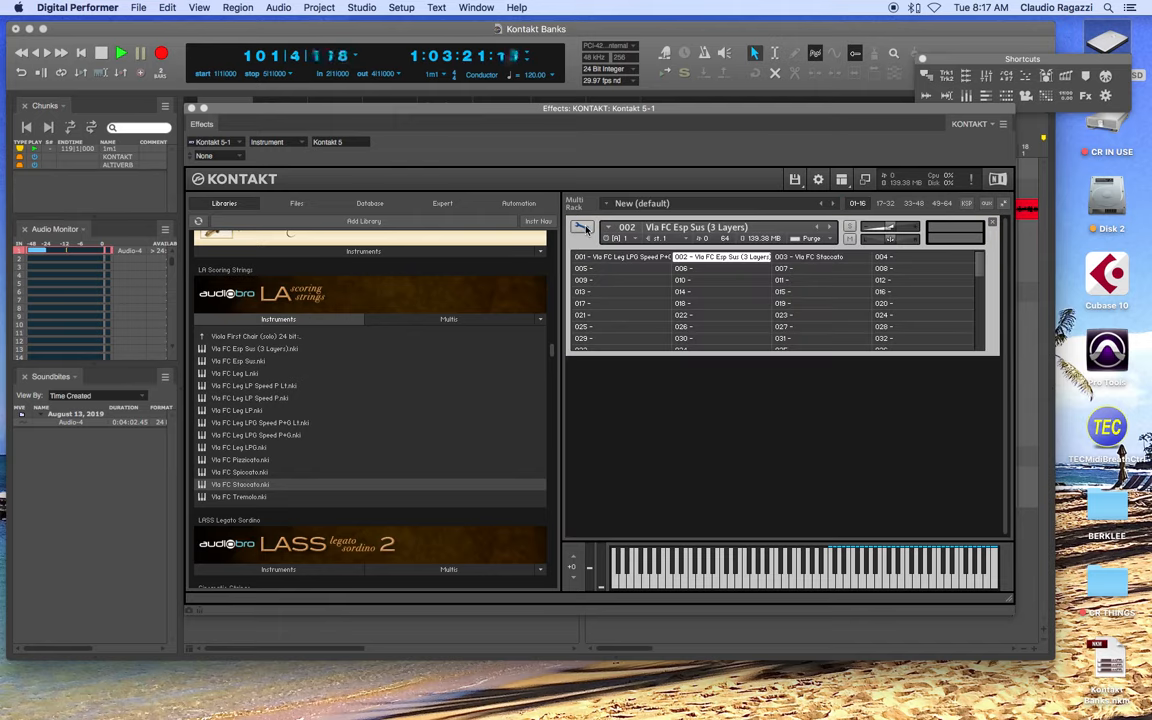
pyautogui.click(820, 258)
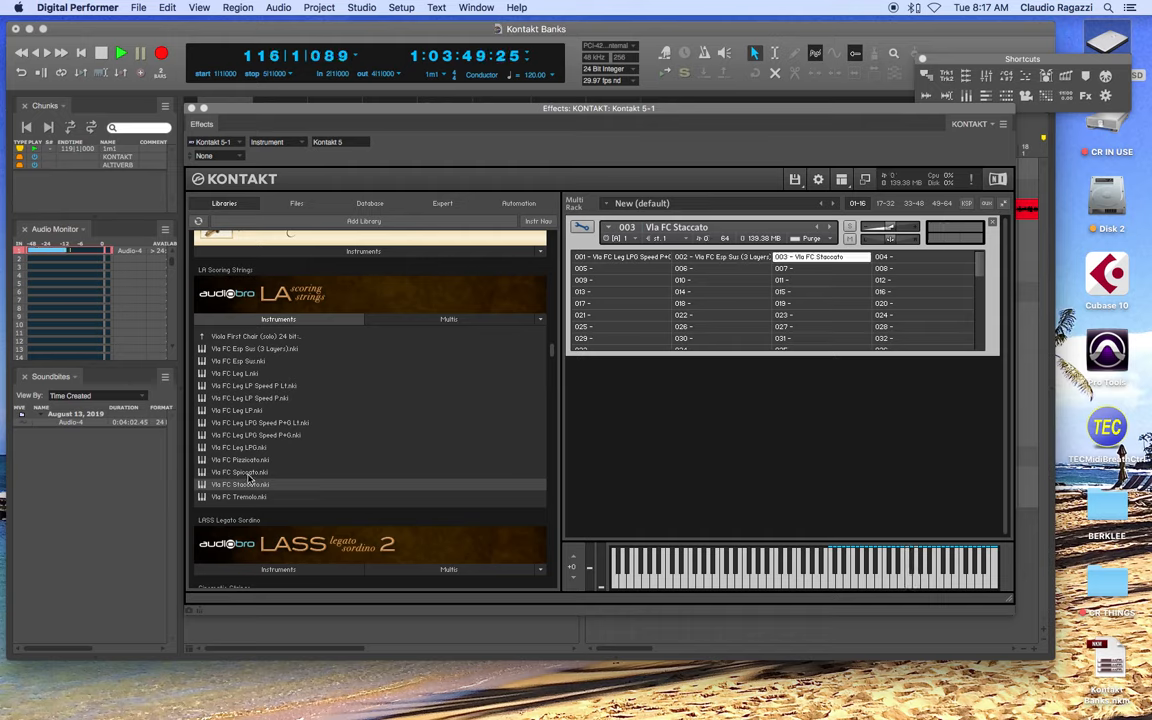
# - Load Vla FC Spiccato into bank slot 004 and Vla FC Pizzicato into slot 005, making the pizzicato slot active
pyautogui.moveTo(203, 474); pyautogui.dragTo(912, 262)
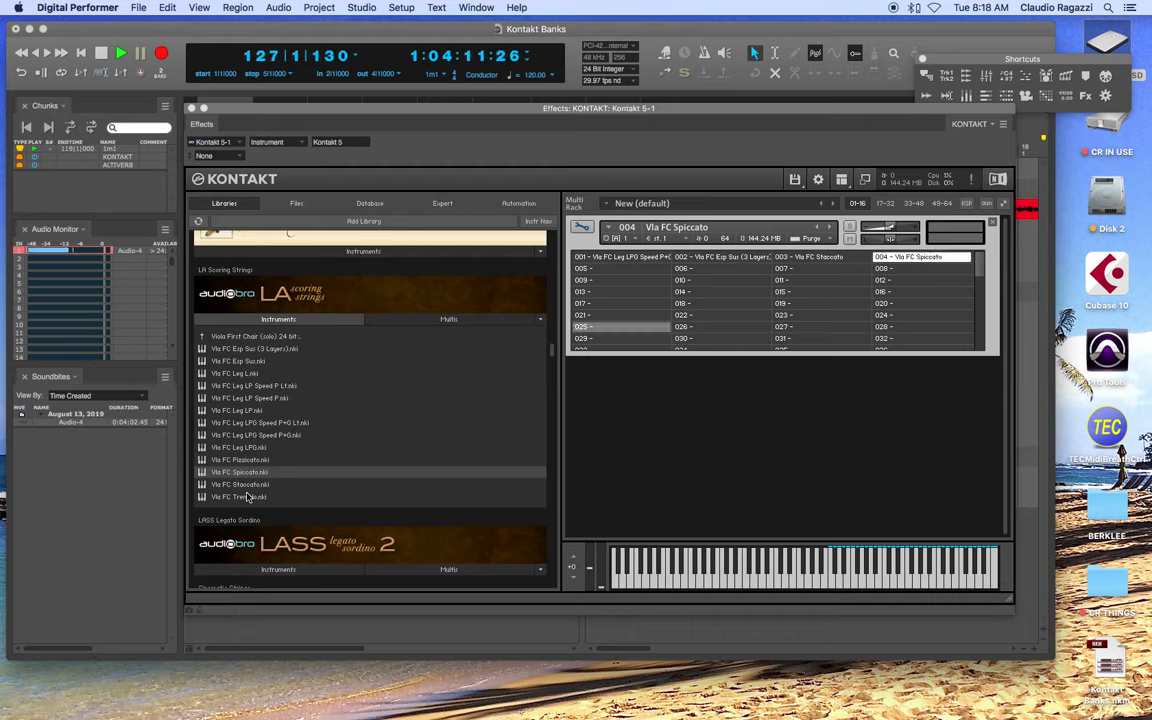
pyautogui.moveTo(250, 461); pyautogui.dragTo(618, 276)
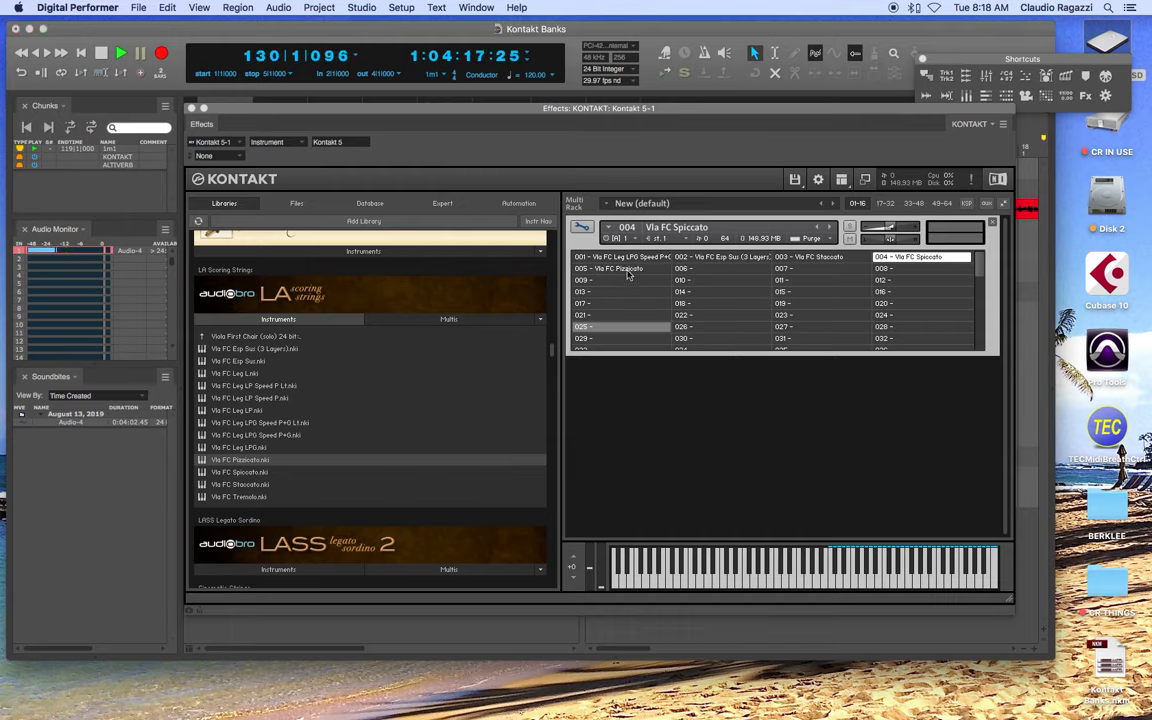
pyautogui.click(632, 273)
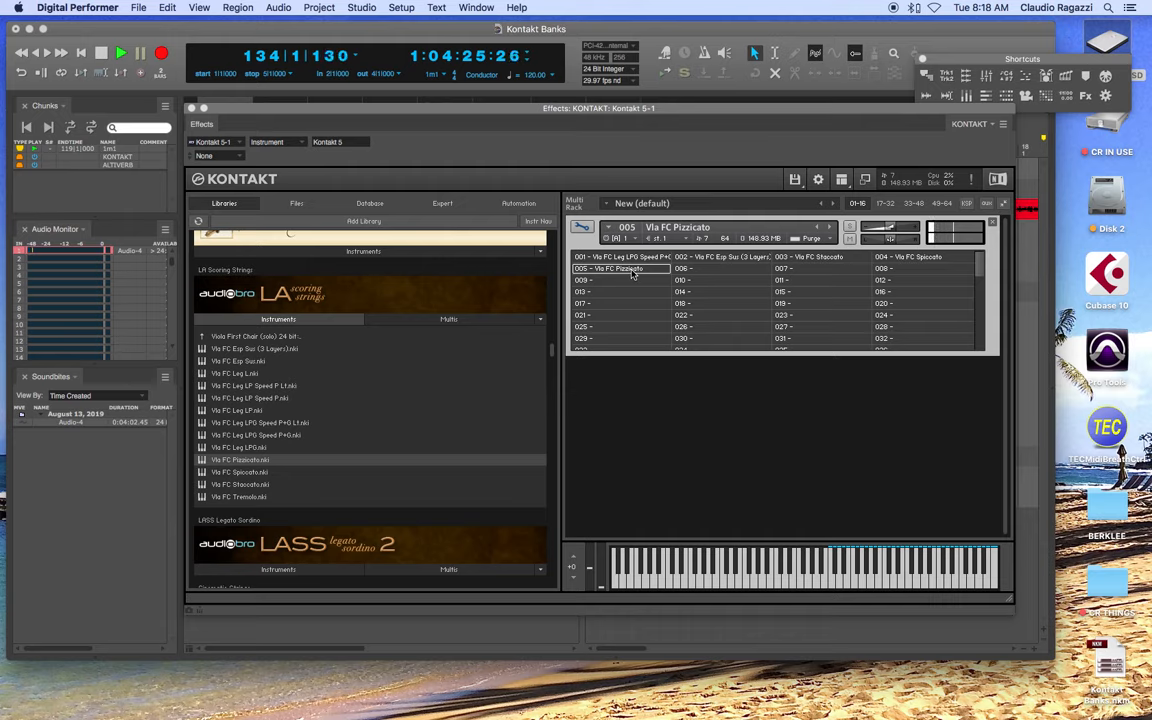
pyautogui.click(632, 270)
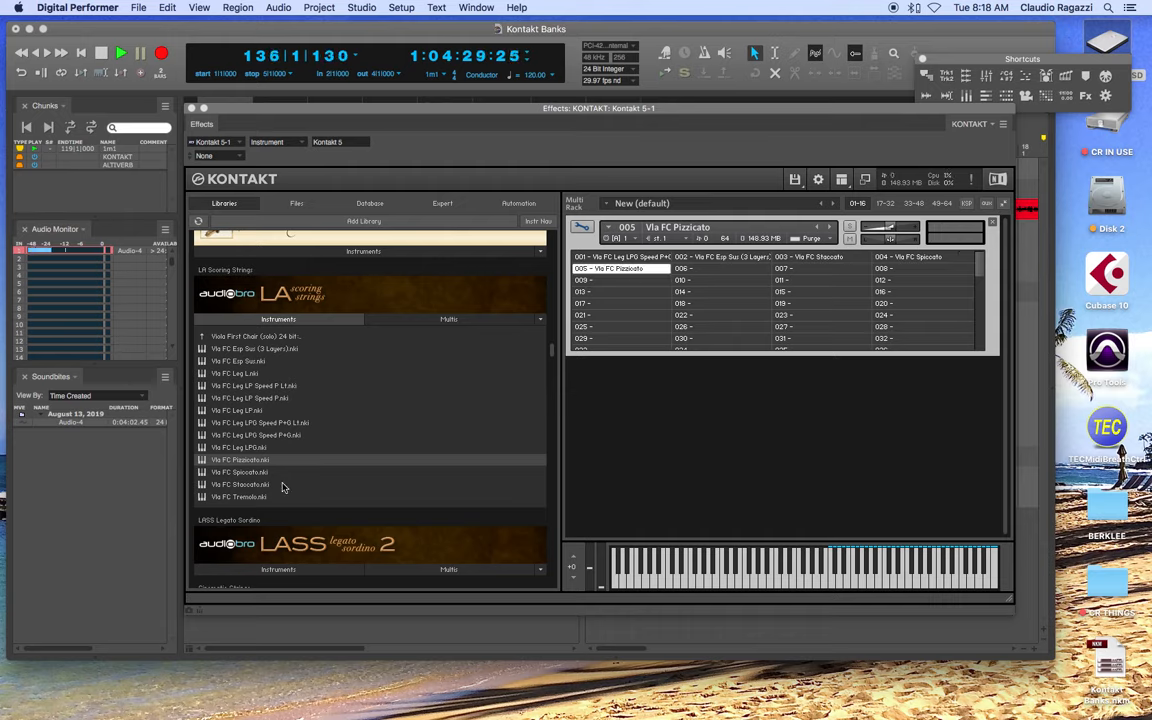
# - Load Vla FC Tremolo into bank slot 006, return from its edit view to the bank, and make slot 001 active
pyautogui.click(245, 497)
pyautogui.moveTo(245, 500); pyautogui.dragTo(723, 271)
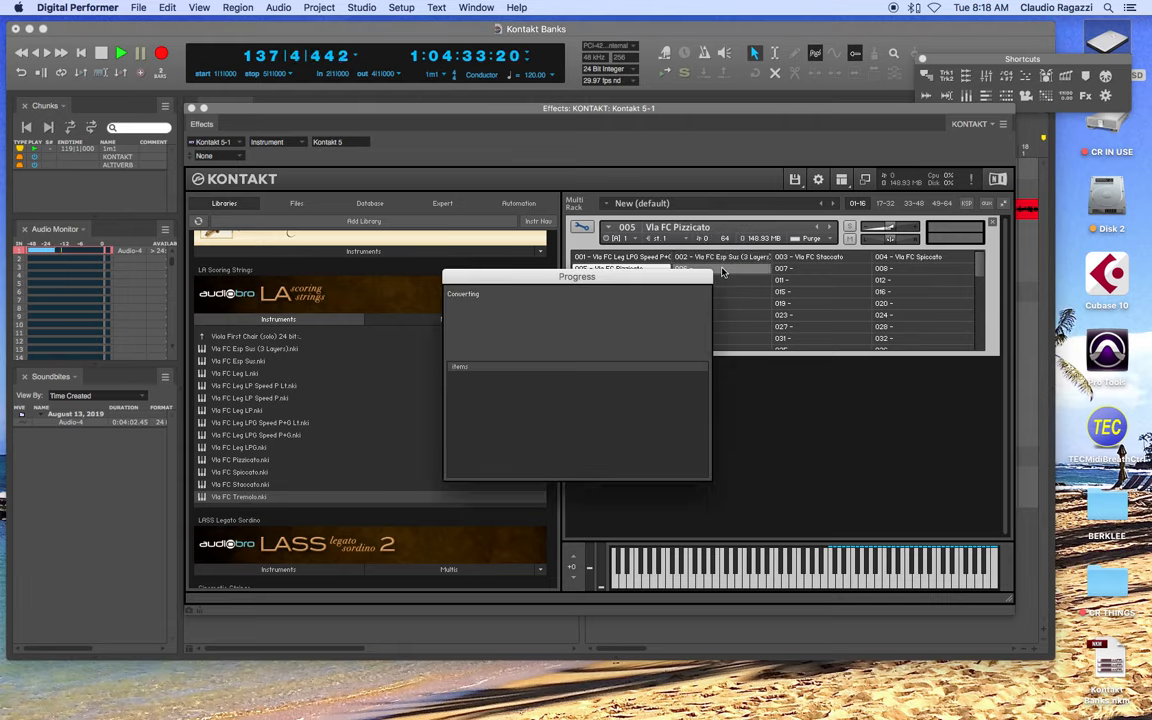
pyautogui.click(723, 271)
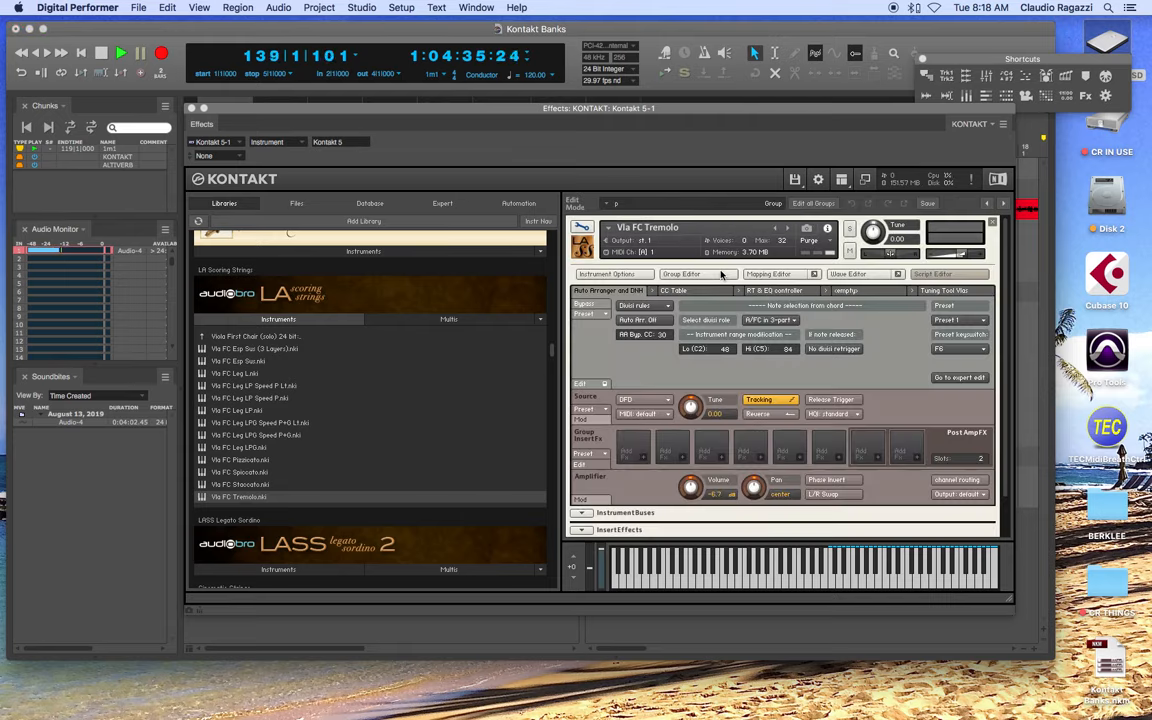
pyautogui.click(578, 228)
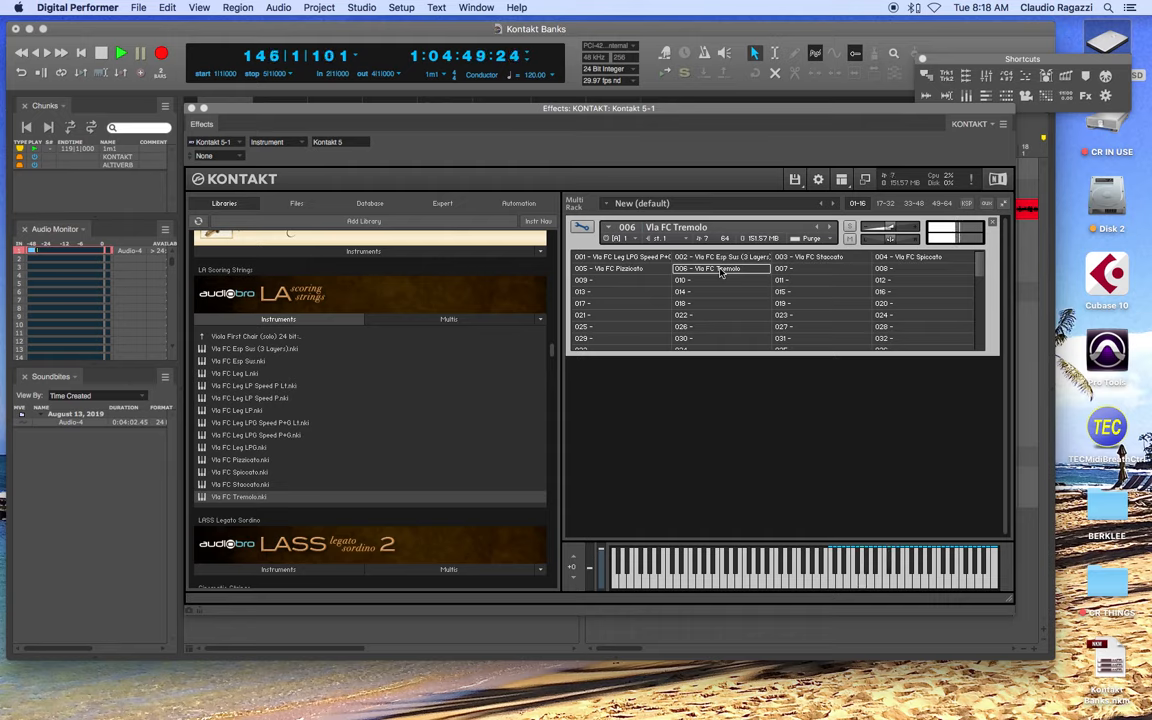
pyautogui.click(660, 258)
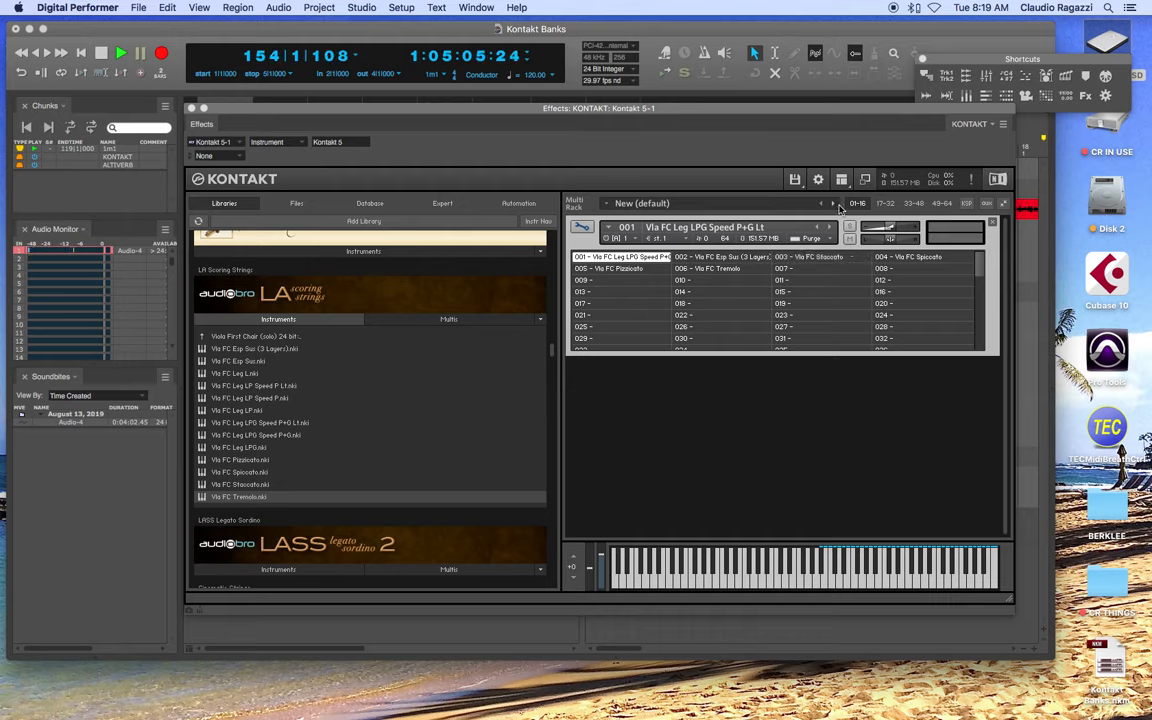
# - Show the multi's KSP script editor and load the factory Transform preset Notes to Prog Change
pyautogui.click(966, 204)
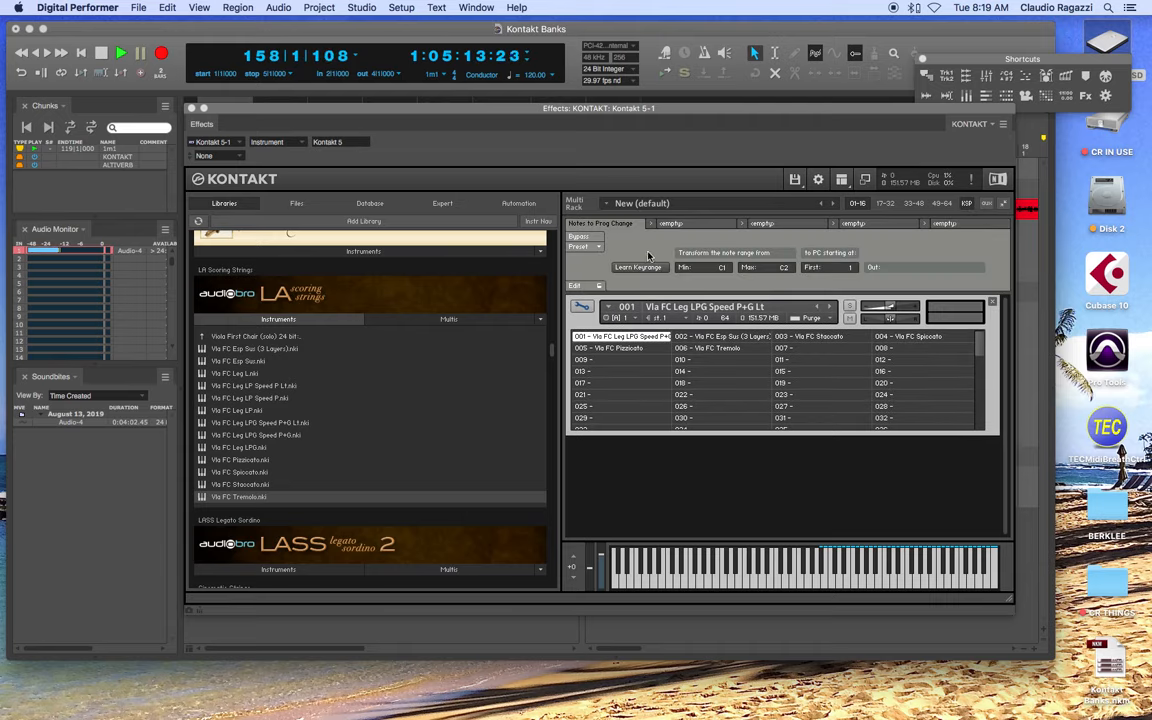
pyautogui.click(592, 247)
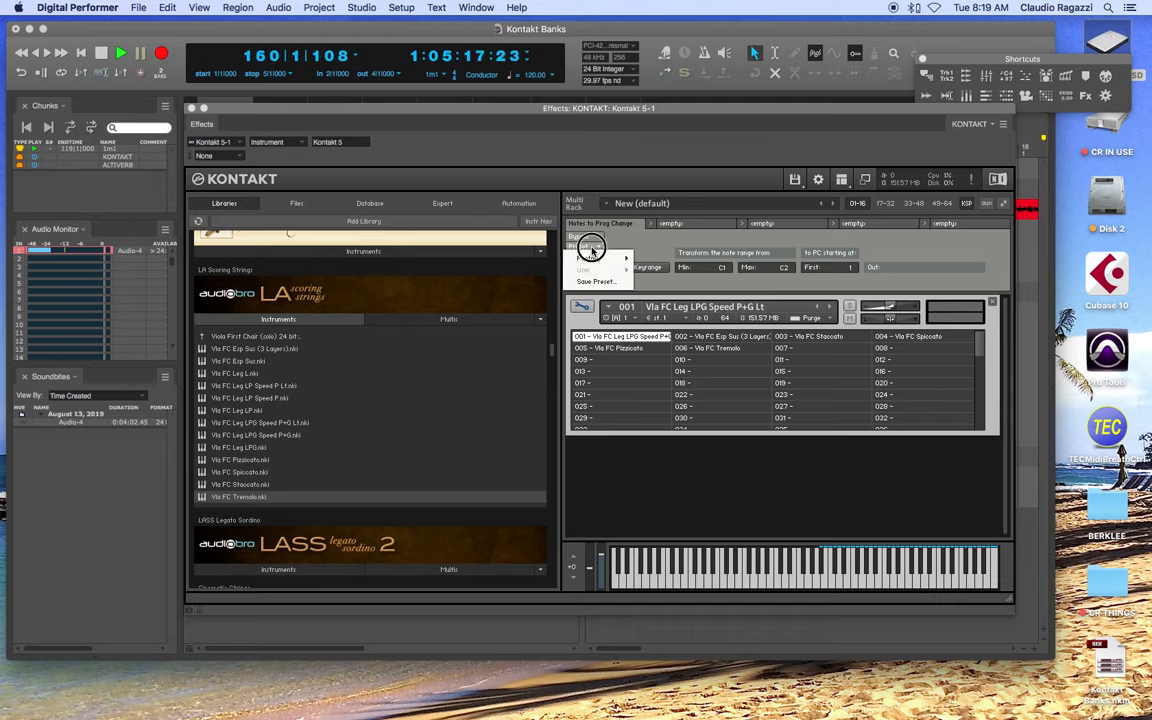
pyautogui.moveTo(591, 256)
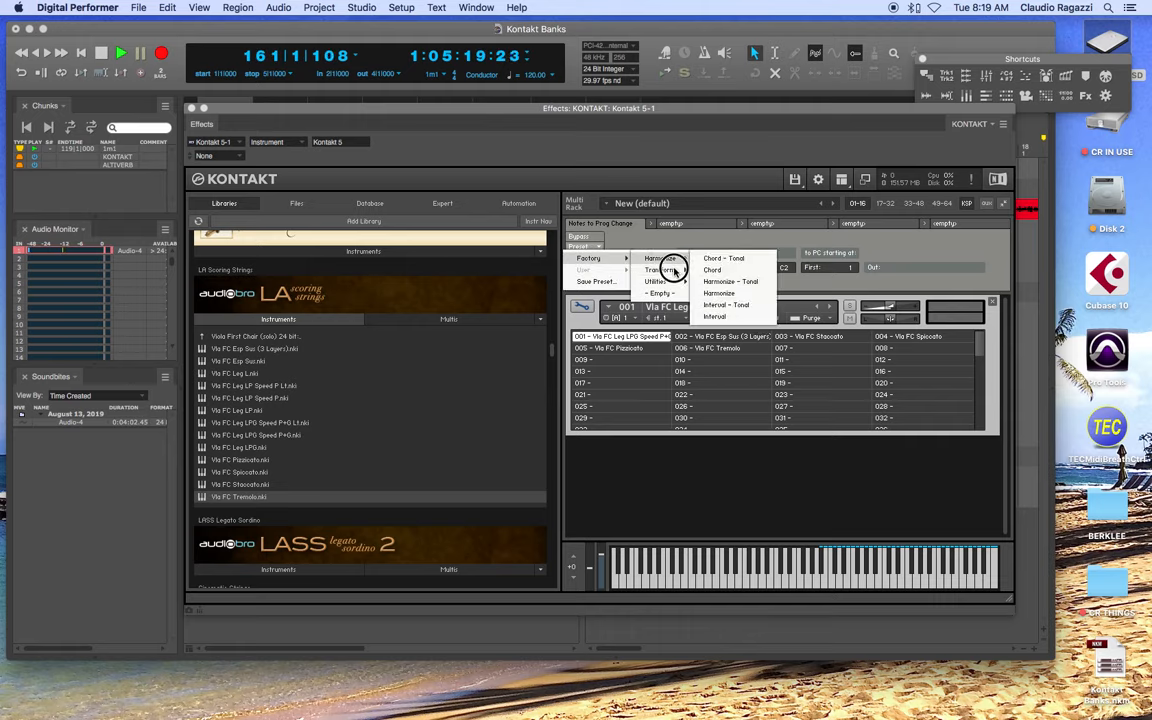
pyautogui.moveTo(674, 270)
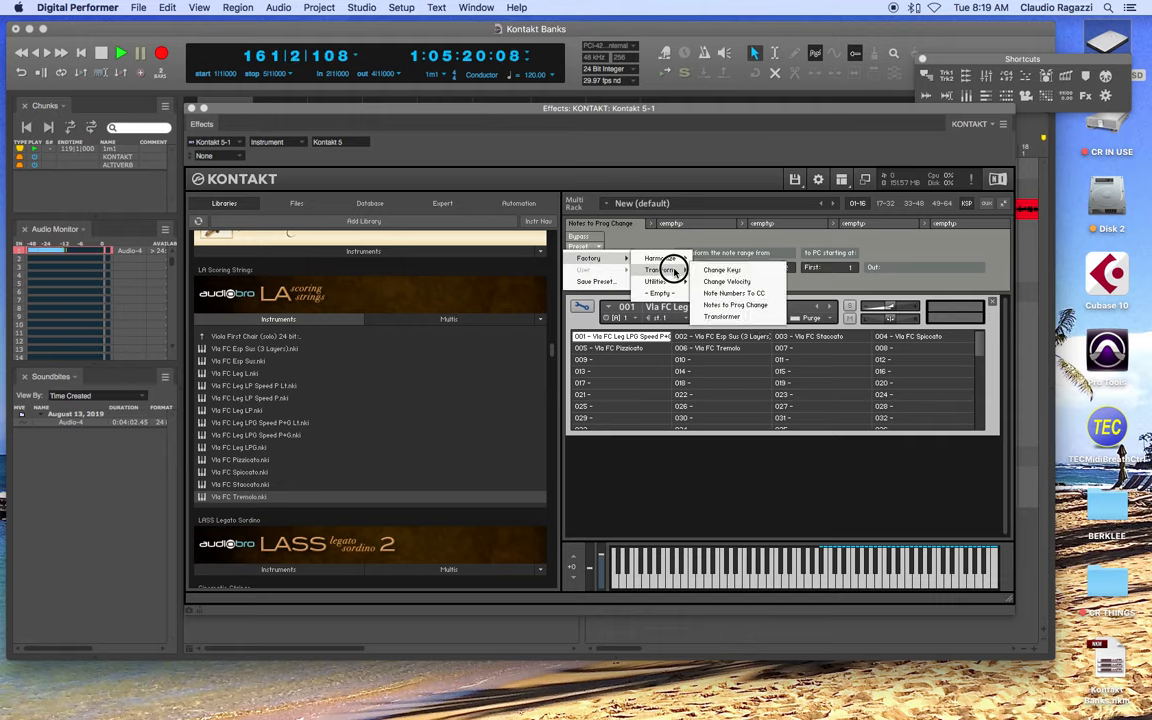
pyautogui.click(759, 307)
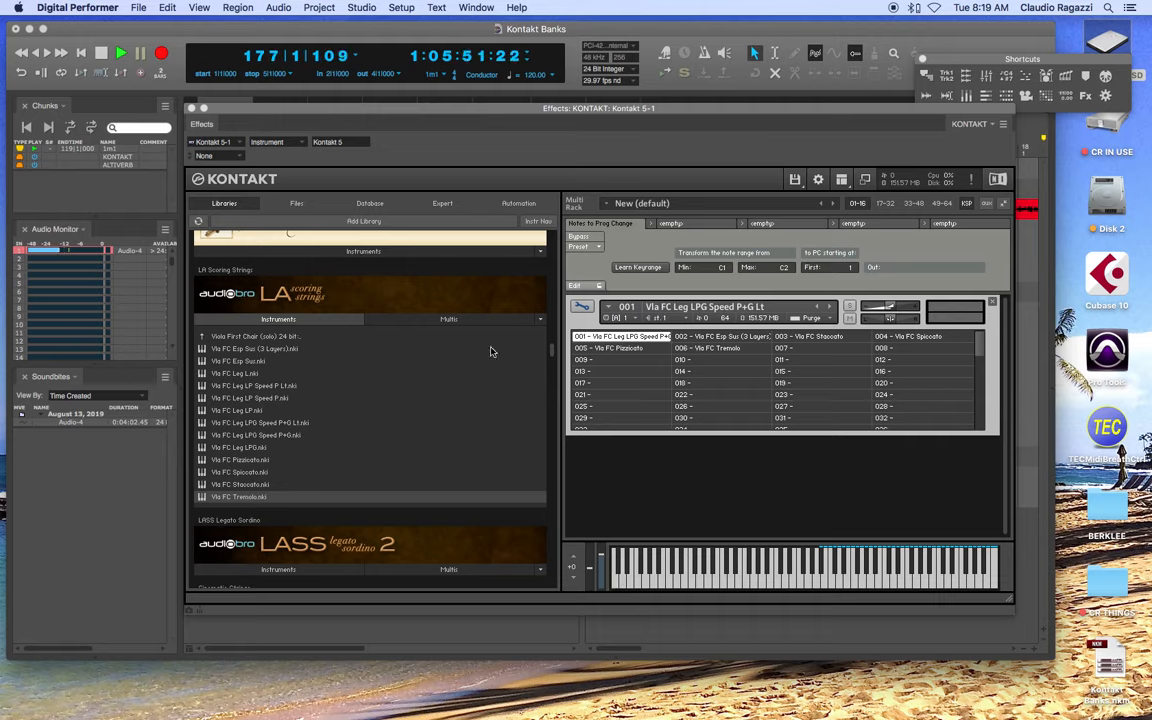
# - Use Learn Keyrange to set the script's note range from C-2 to C-1, and collapse the LA Scoring Strings instrument list
pyautogui.moveTo(339, 117); pyautogui.dragTo(293, 139)
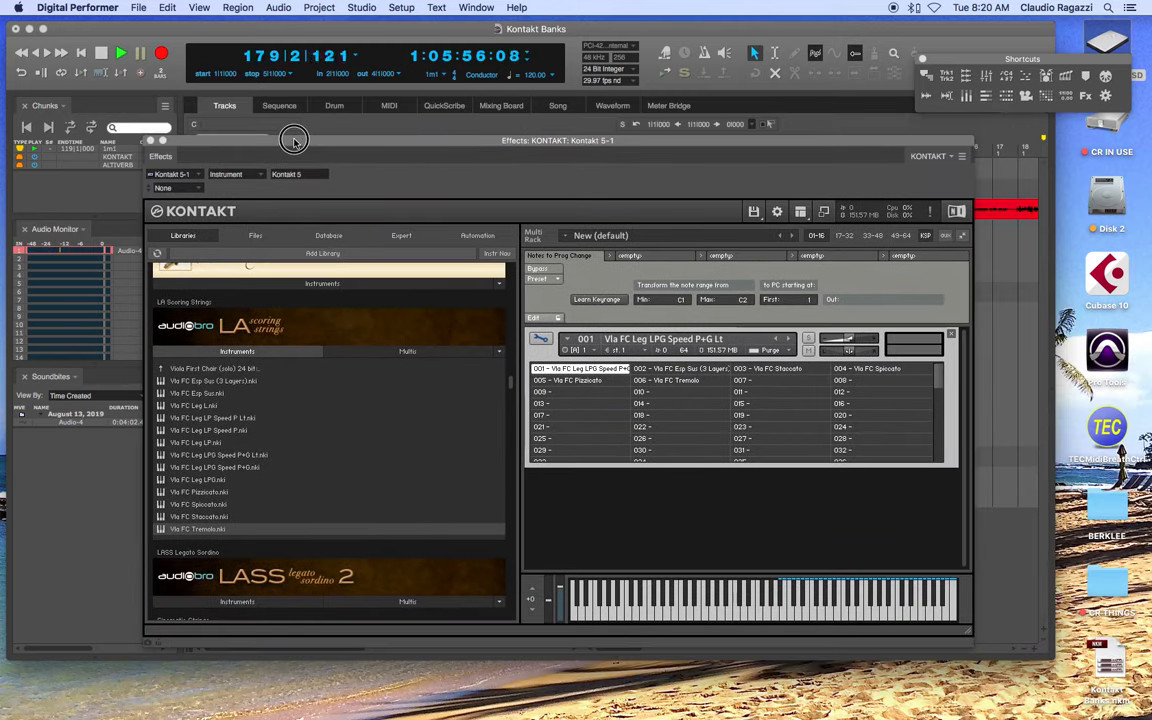
pyautogui.click(598, 300)
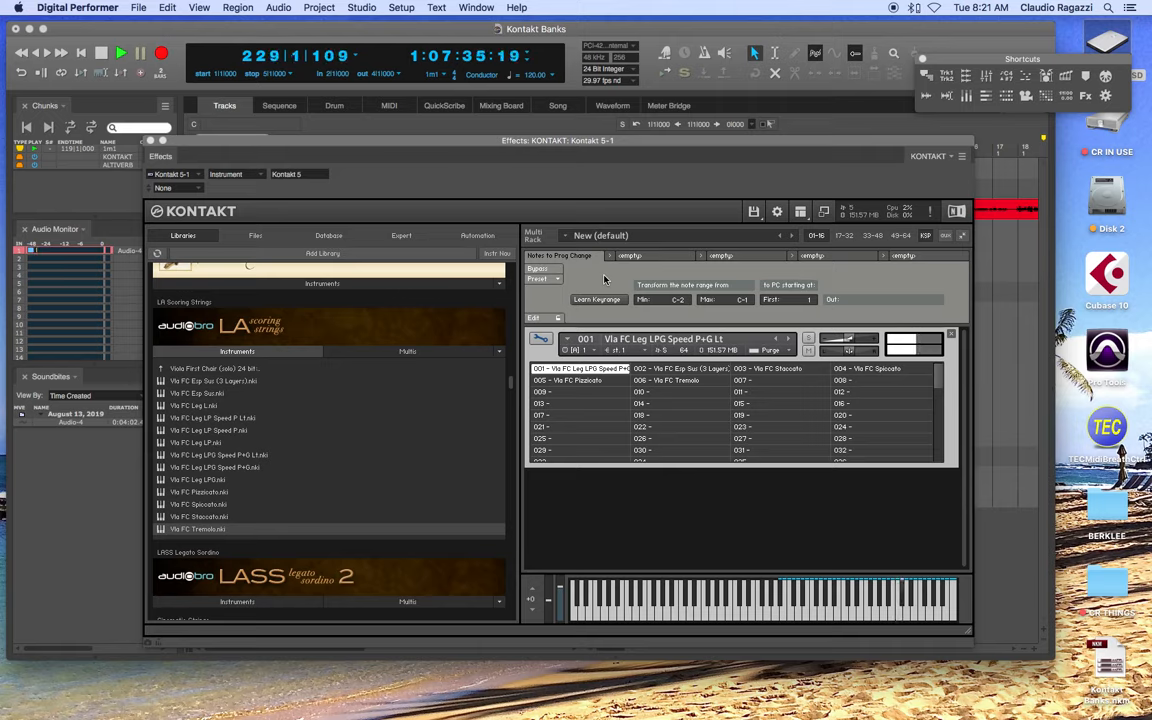
pyautogui.click(262, 352)
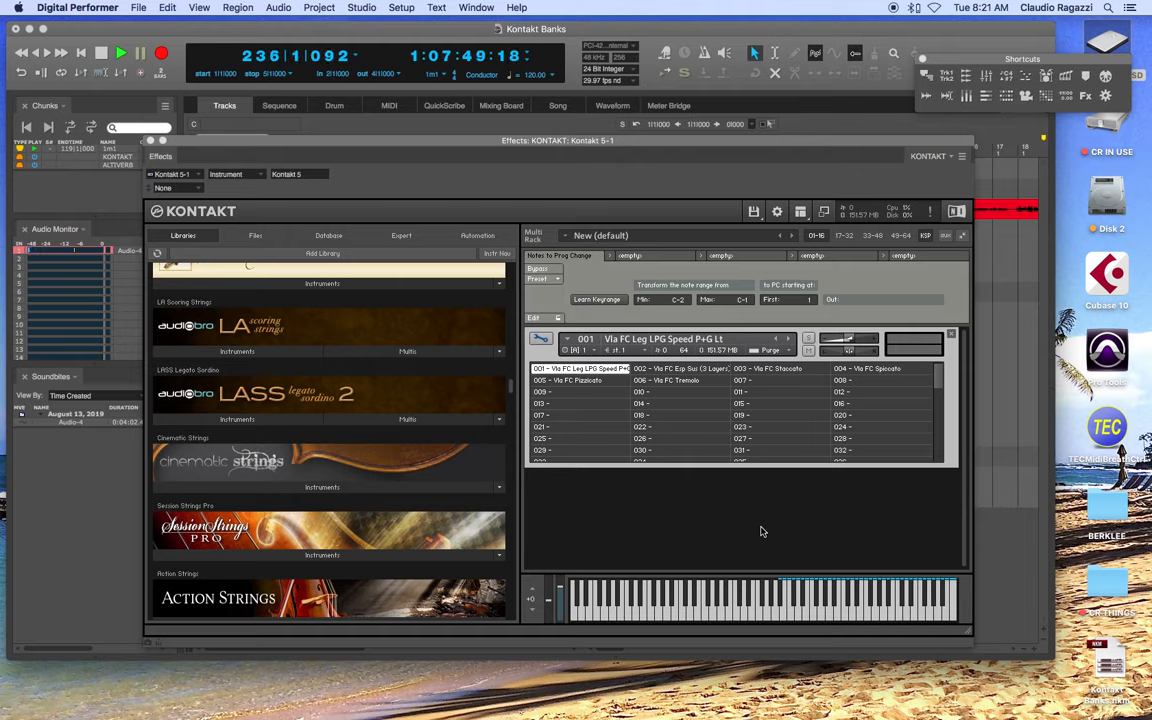
pyautogui.click(754, 214)
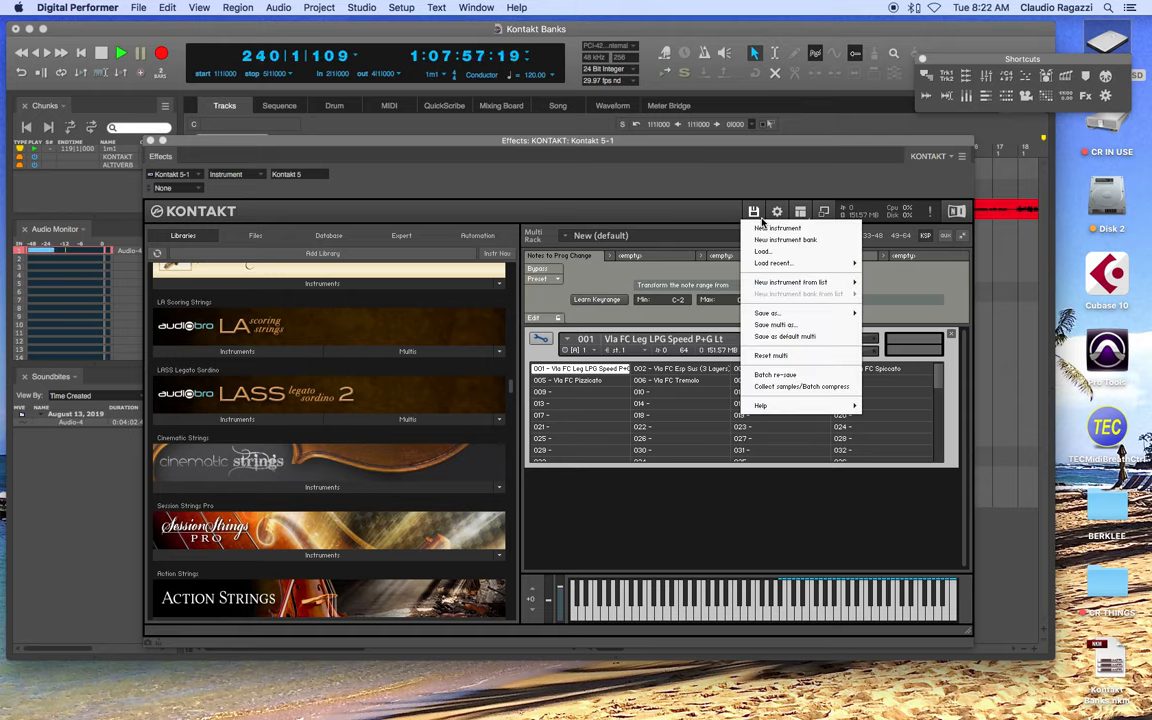
pyautogui.click(784, 329)
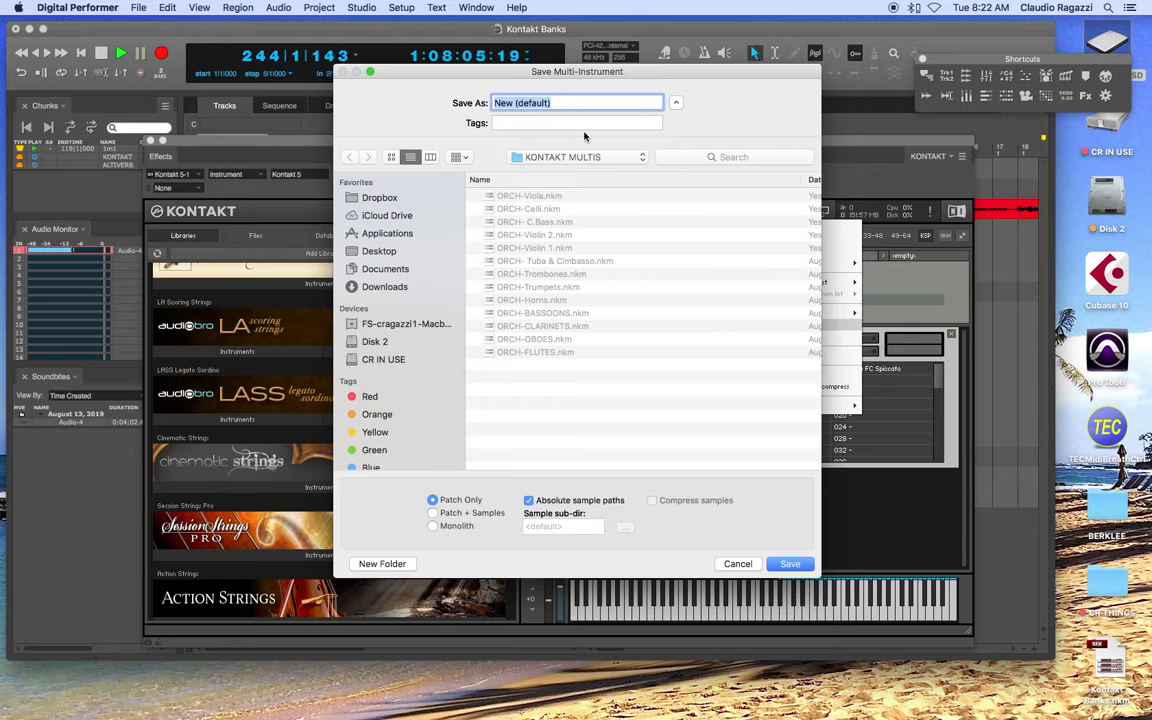
pyautogui.write('S')
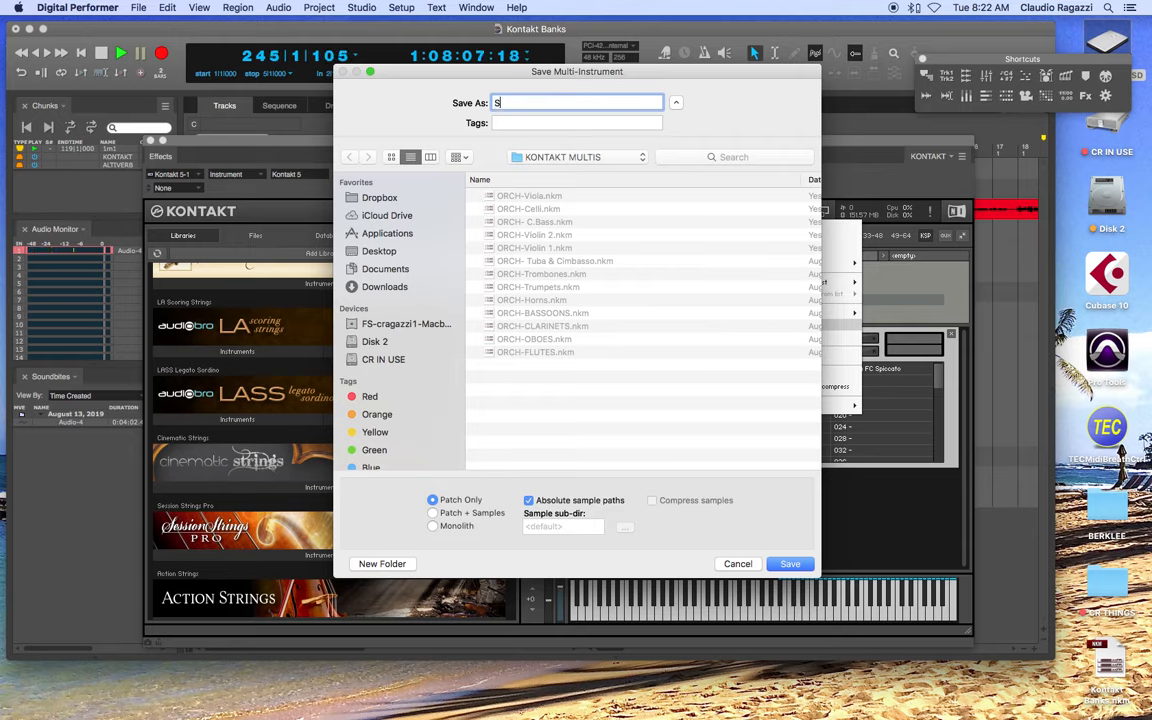
pyautogui.write('olo Viola ')
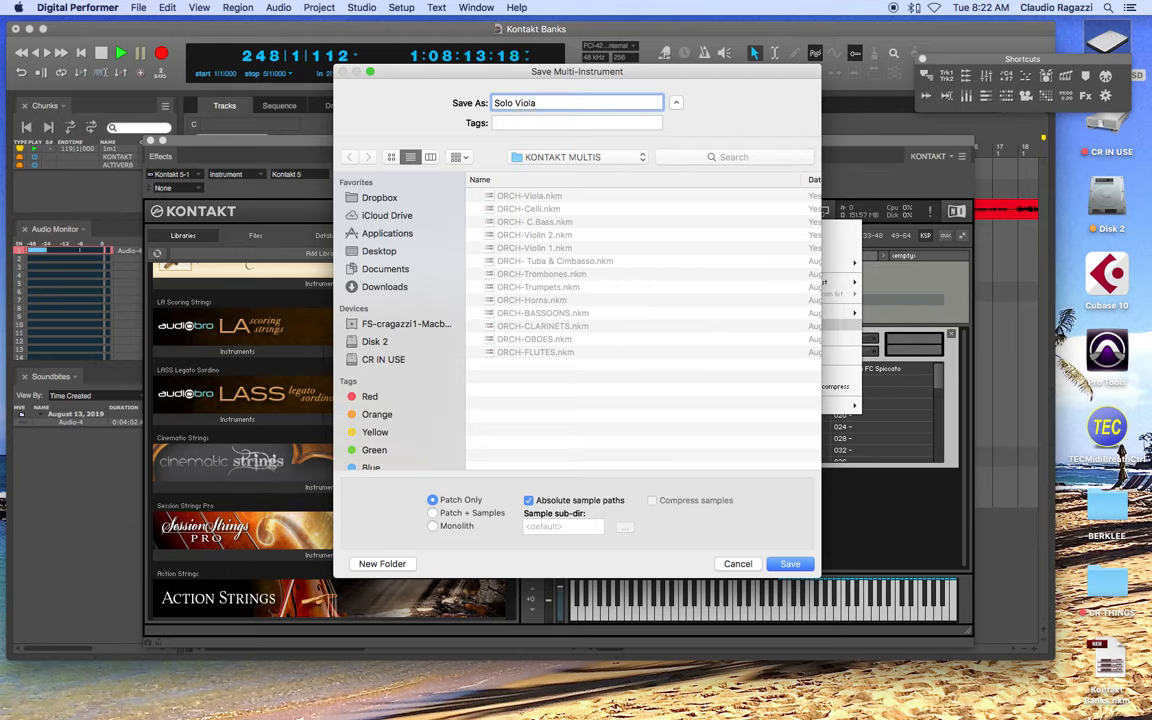
pyautogui.write('LASS')
pyautogui.click(738, 563)
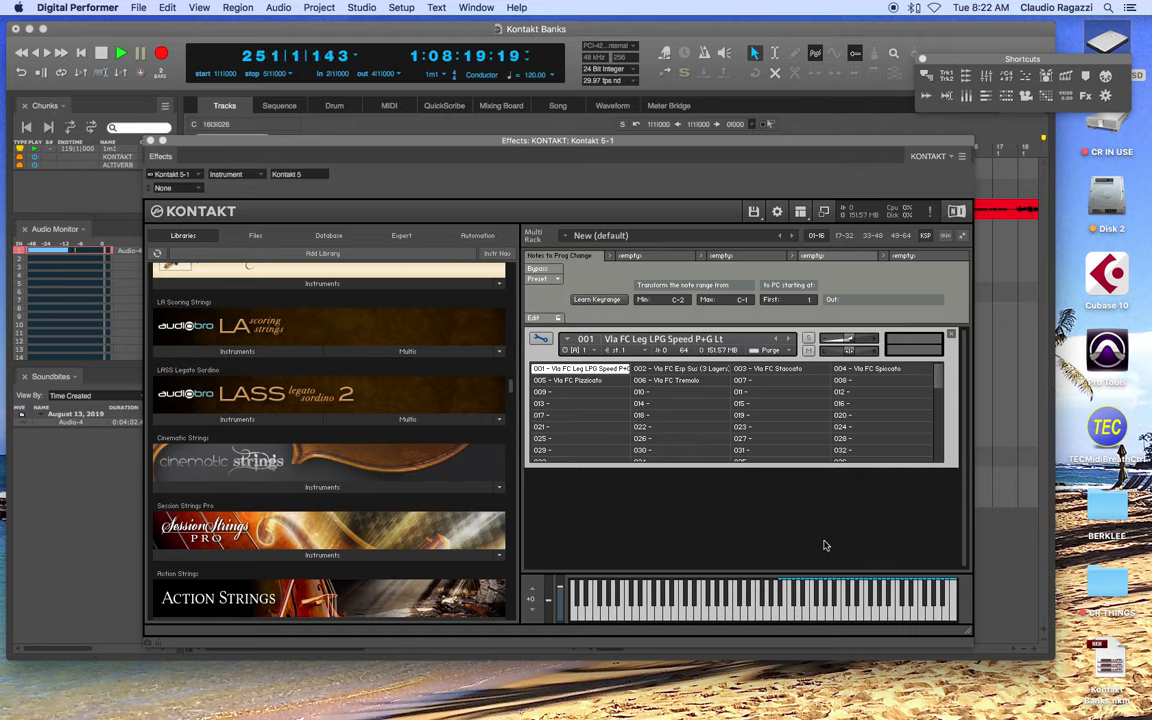
# - Load All Purpose Mechanical Noise from the Neo-Soul Keys library into bank slot 001, replacing the viola patch, and collapse the library's instrument list
pyautogui.click(510, 389)
pyautogui.moveTo(510, 389); pyautogui.dragTo(527, 497)
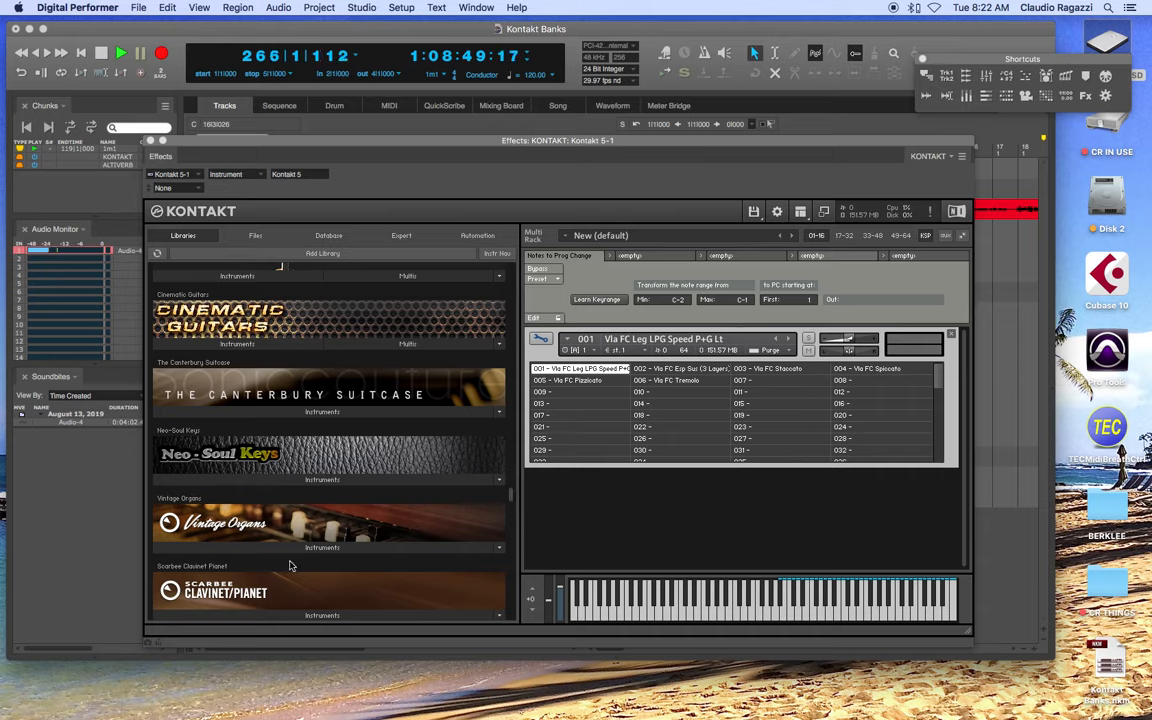
pyautogui.click(232, 481)
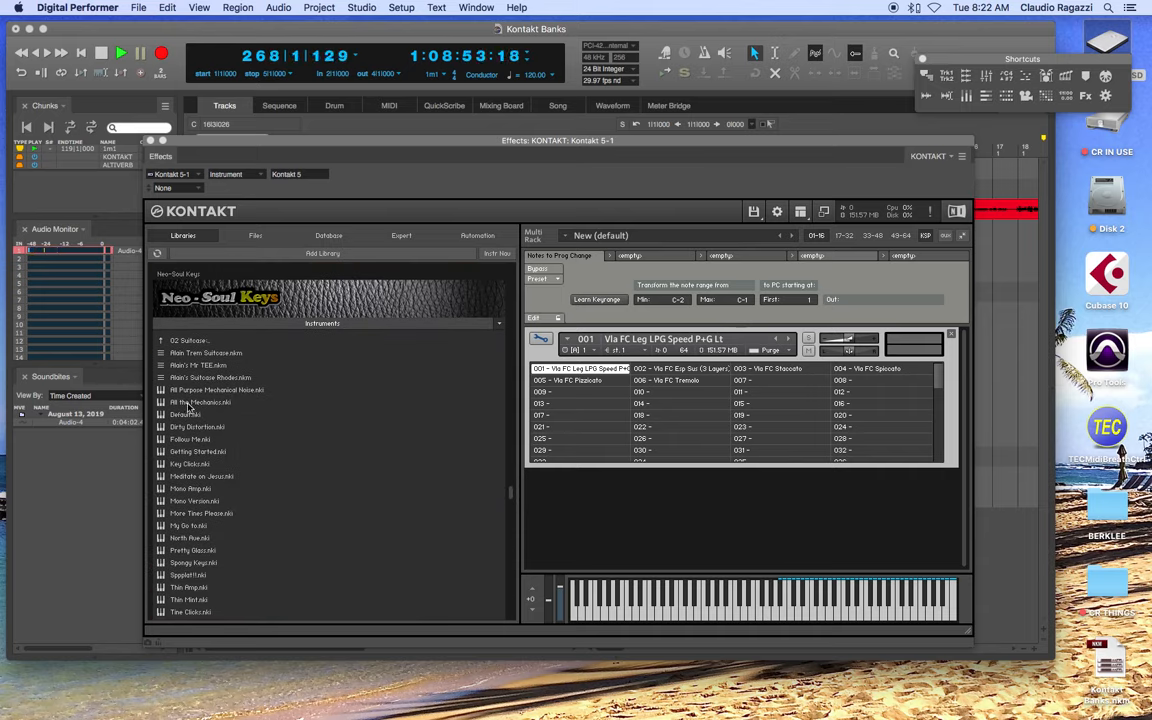
pyautogui.moveTo(185, 390); pyautogui.dragTo(574, 370)
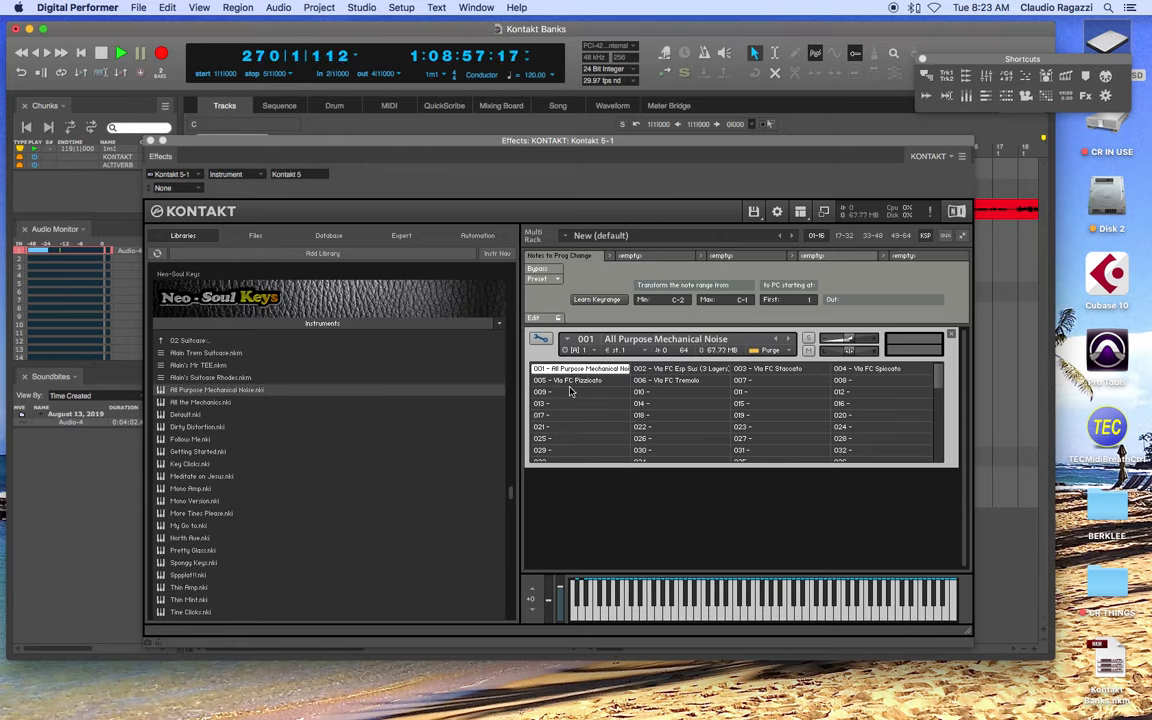
pyautogui.click(206, 324)
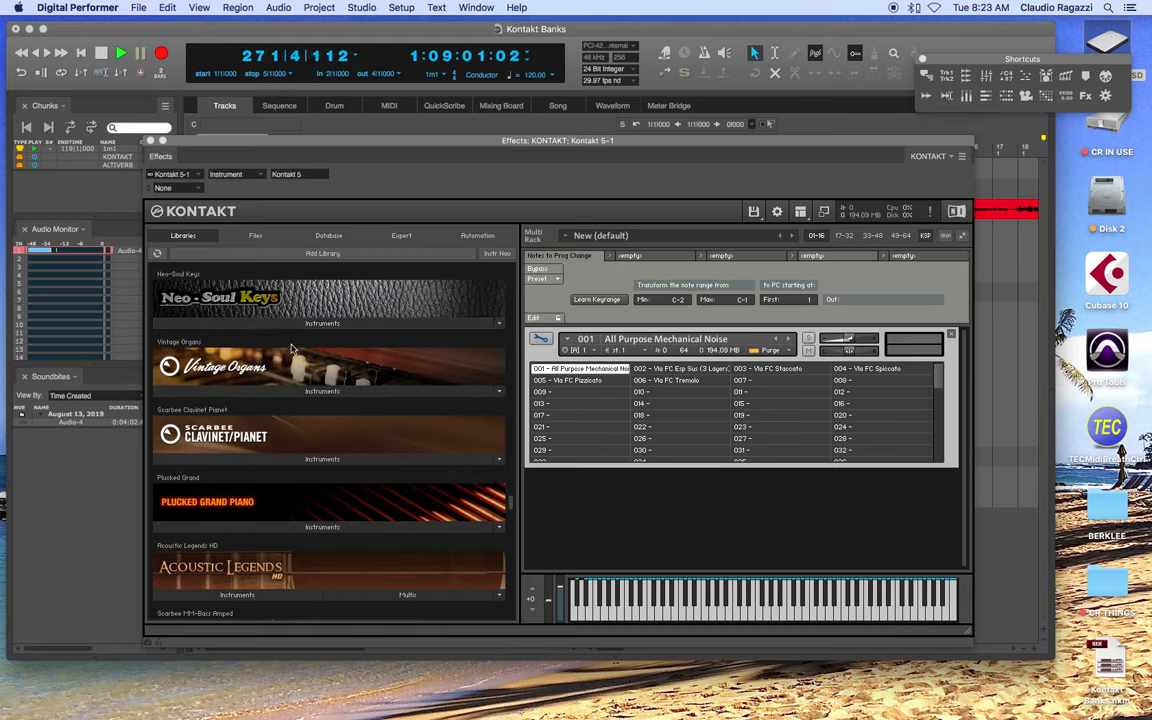
# - Load Basic Rock 2 from the Vintage Organs library into bank slot 002 and collapse its instrument list
pyautogui.click(255, 391)
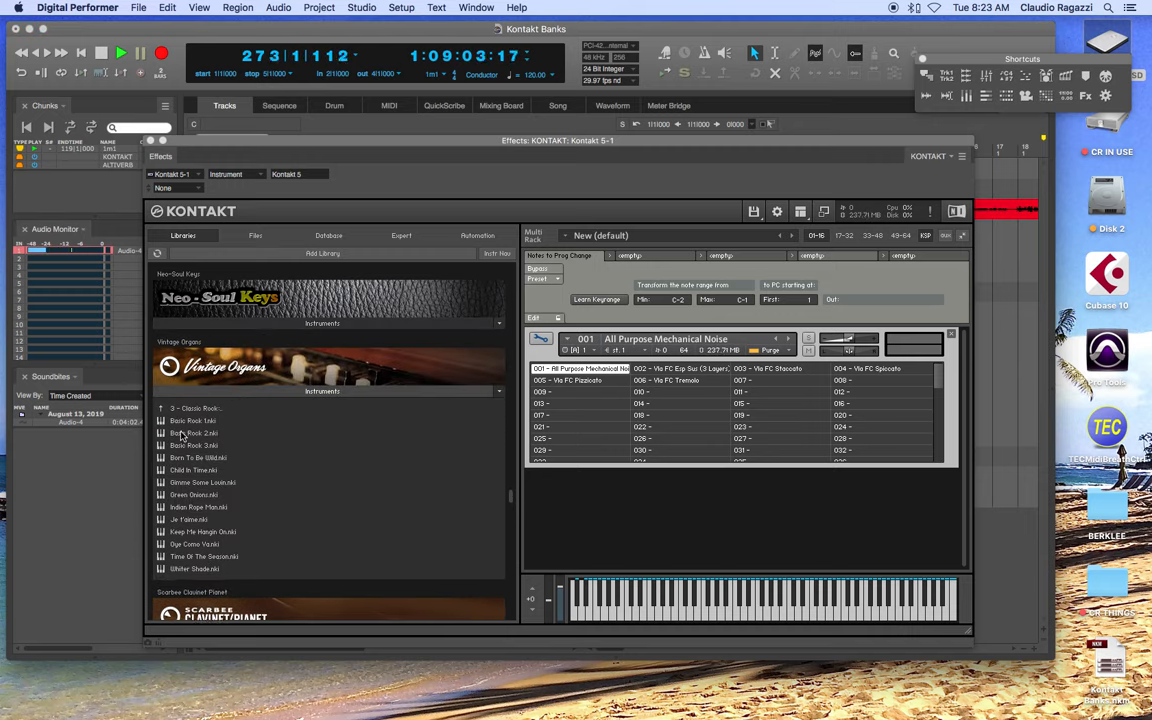
pyautogui.moveTo(195, 433); pyautogui.dragTo(668, 373)
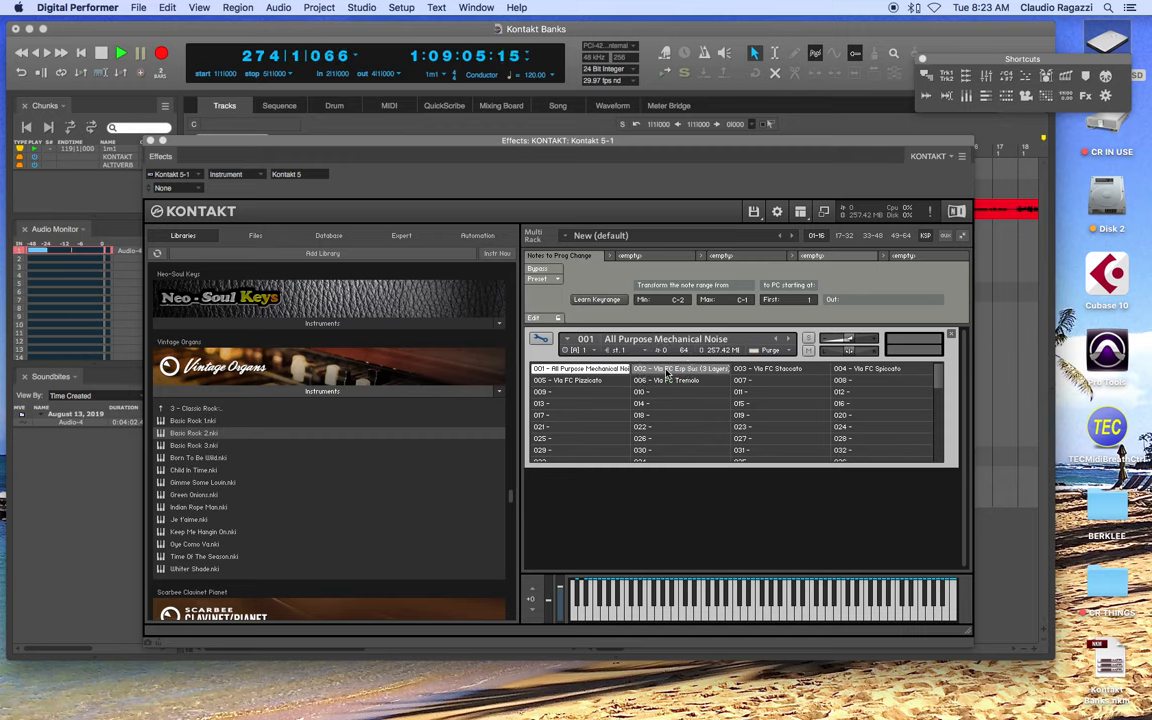
pyautogui.click(258, 392)
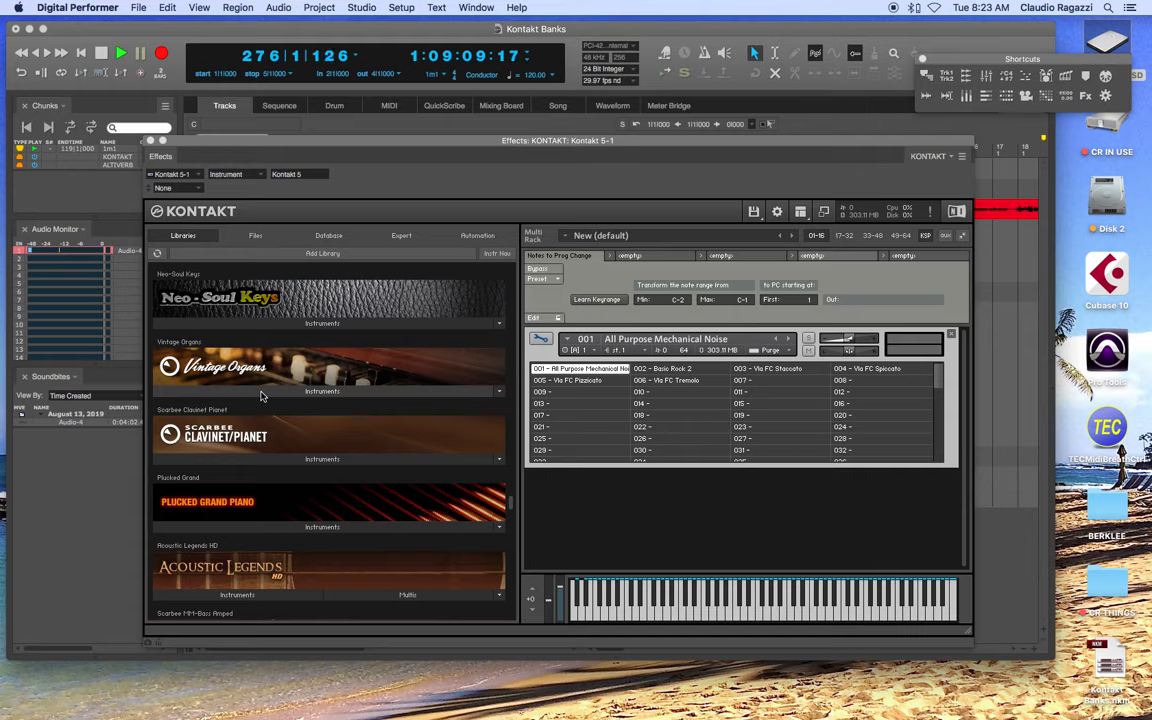
# - Load Scarbee Clavinet - Full from the Scarbee Clavinet/Pianet library into bank slot 003 and collapse its instrument list
pyautogui.click(266, 460)
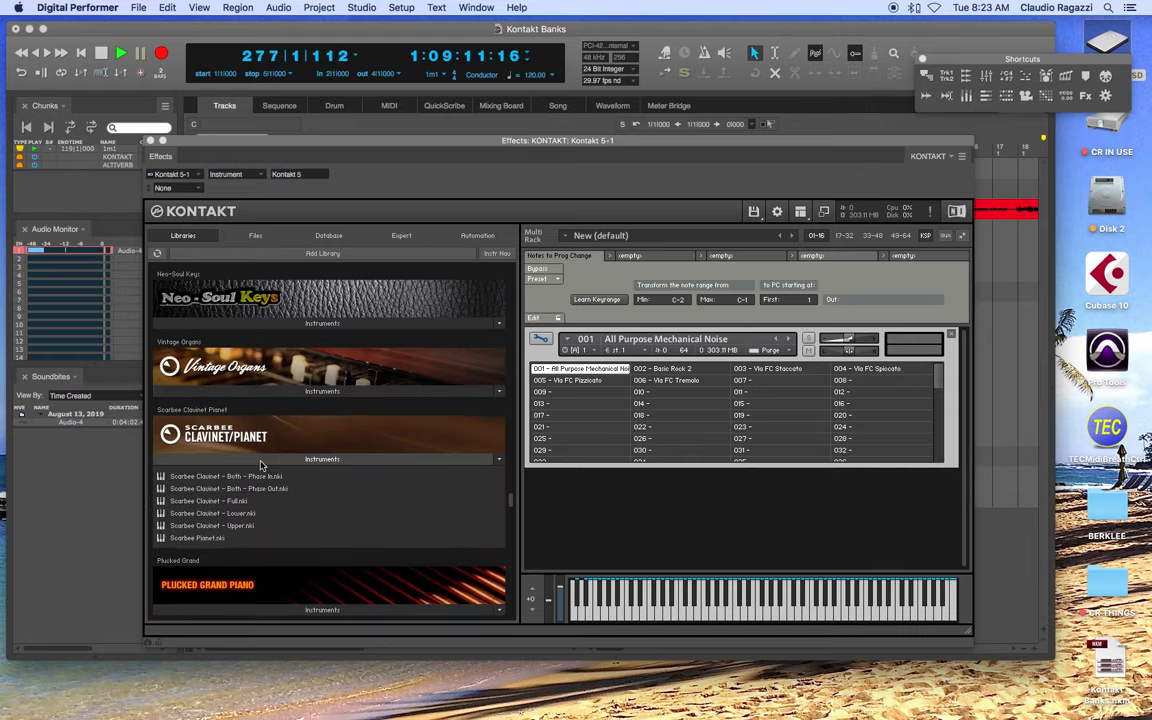
pyautogui.moveTo(188, 503); pyautogui.dragTo(788, 372)
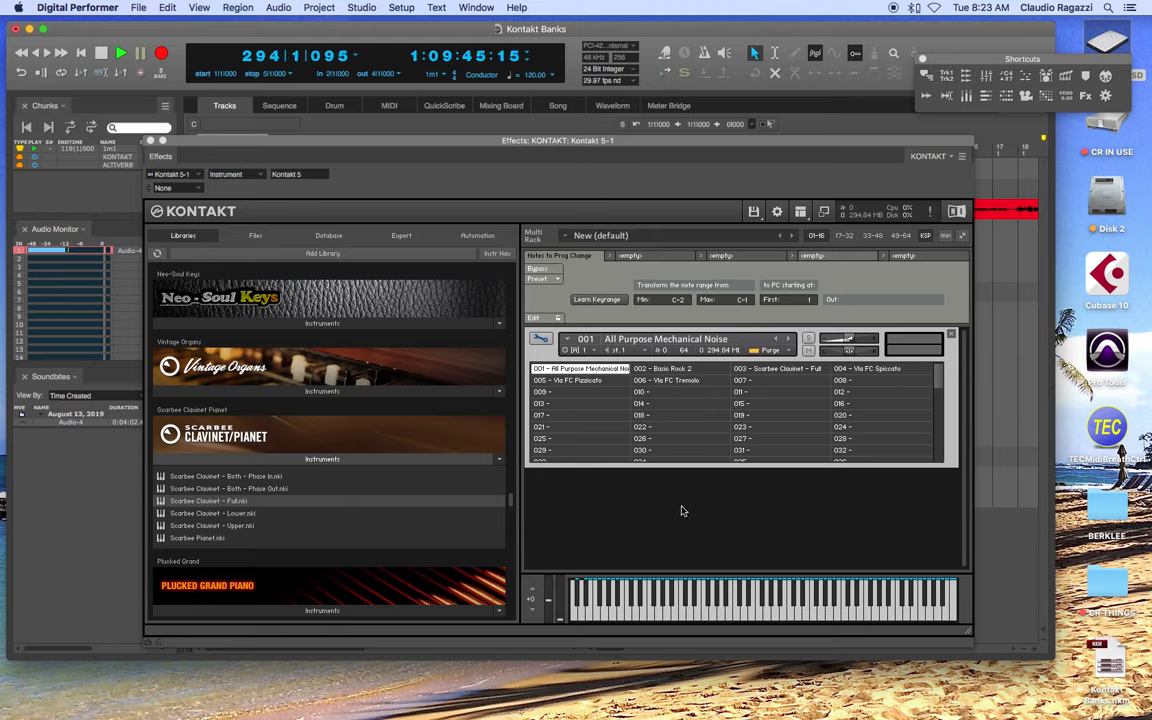
pyautogui.click(294, 461)
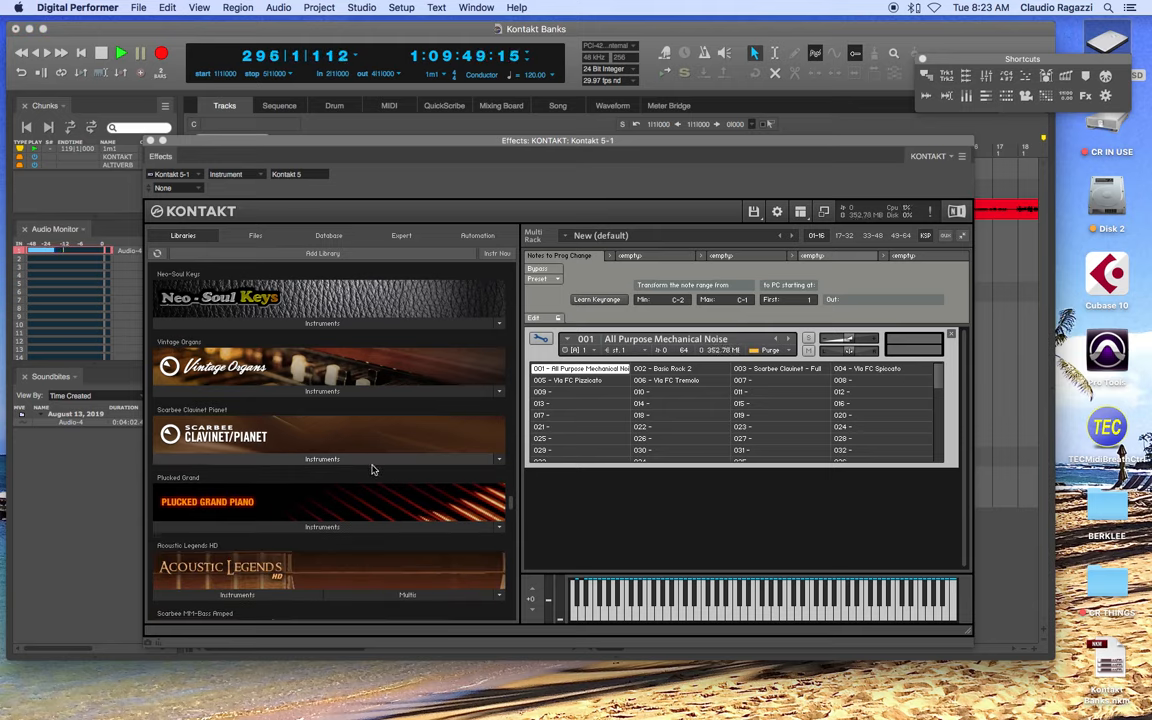
# - Load SC Vibraphone Init from the Soniccouture Vibraphone library into bank slot 004 and collapse its instrument list
pyautogui.scroll(-5, 372, 470)
pyautogui.scroll(-12, 370, 470)
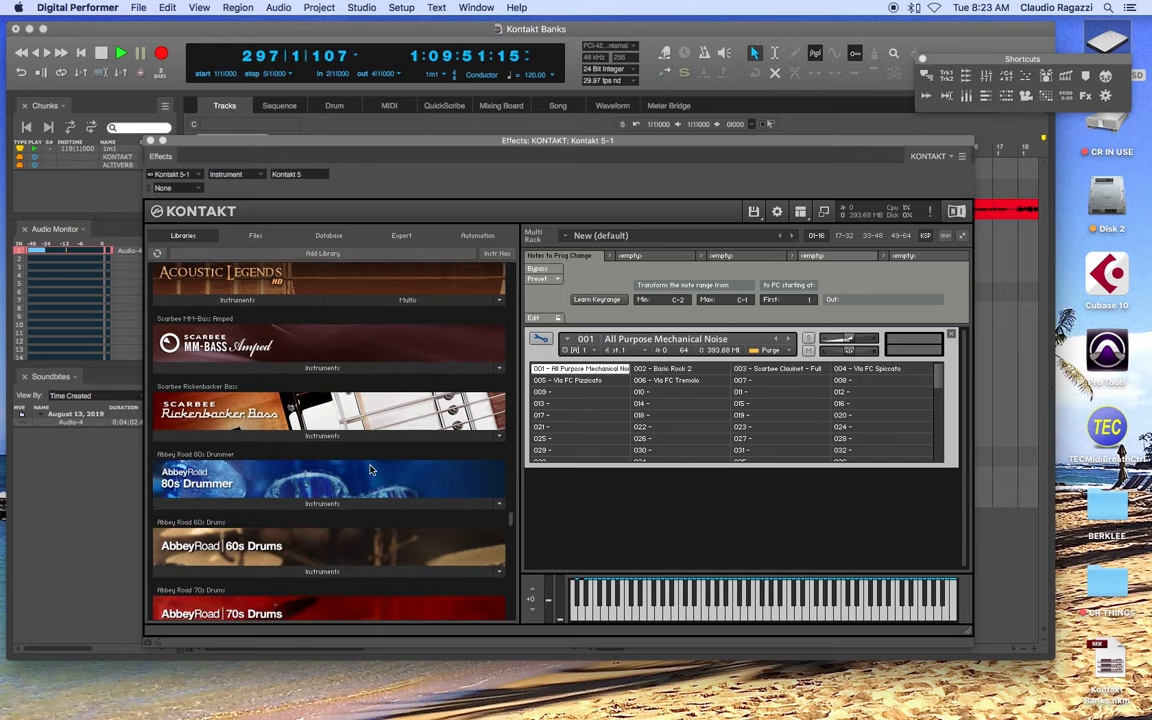
pyautogui.scroll(-6, 370, 470)
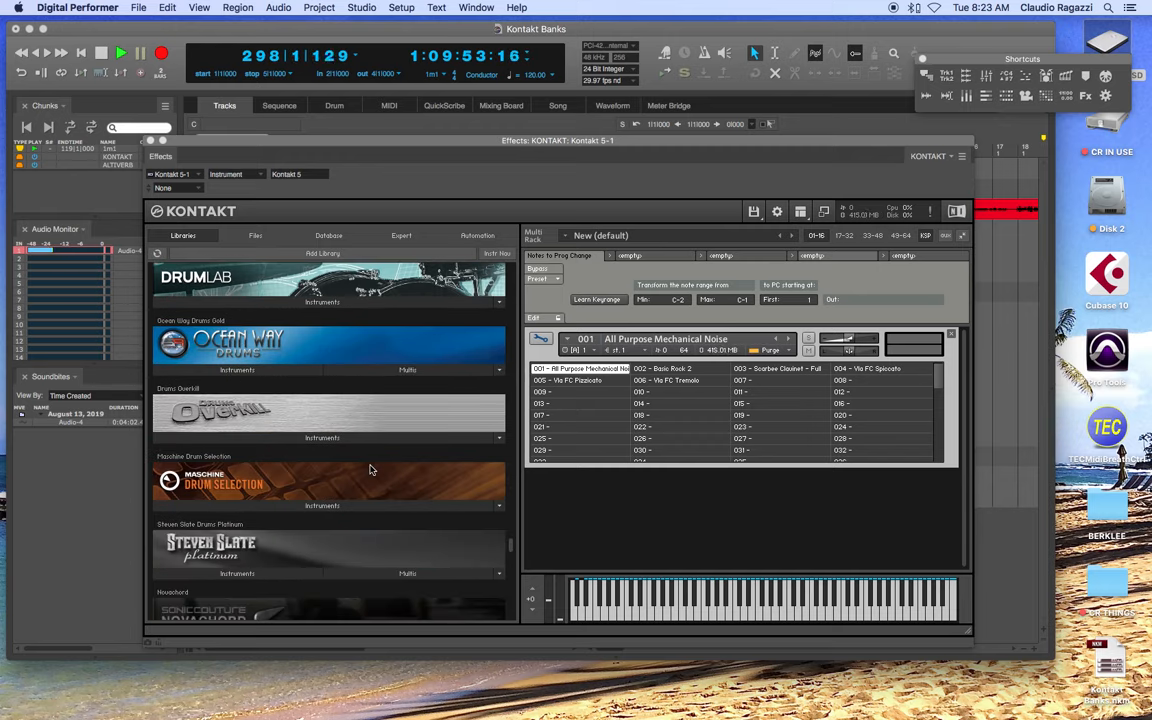
pyautogui.scroll(-2, 370, 470)
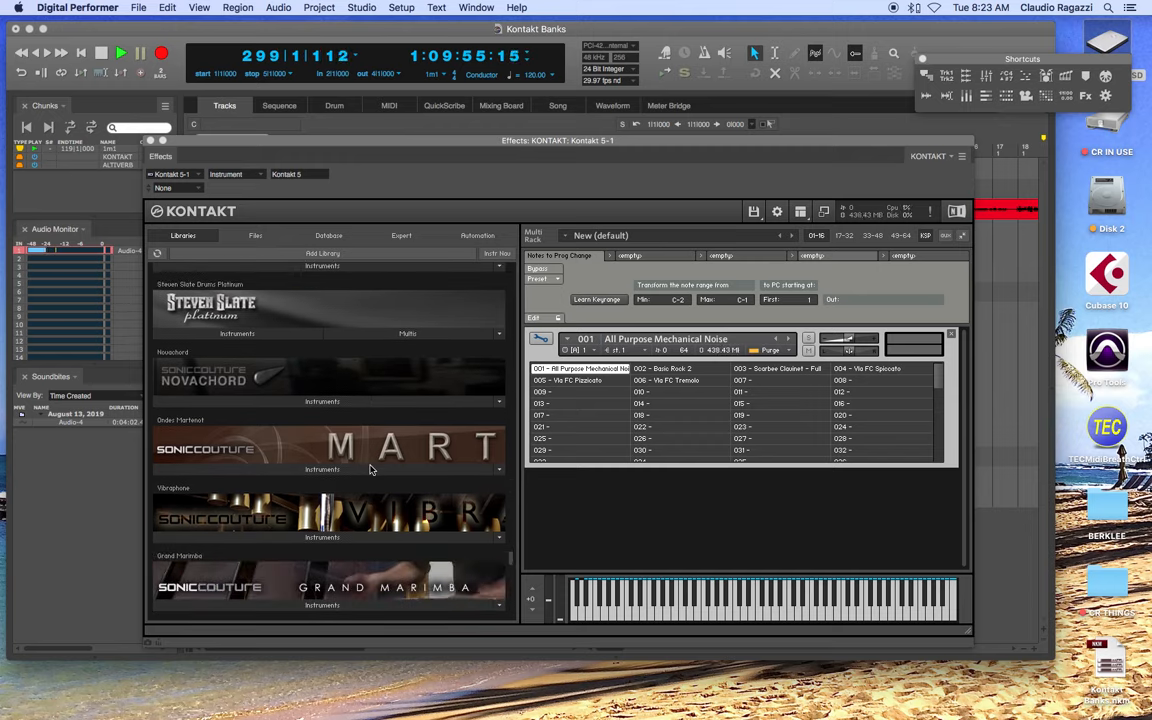
pyautogui.scroll(-2, 338, 465)
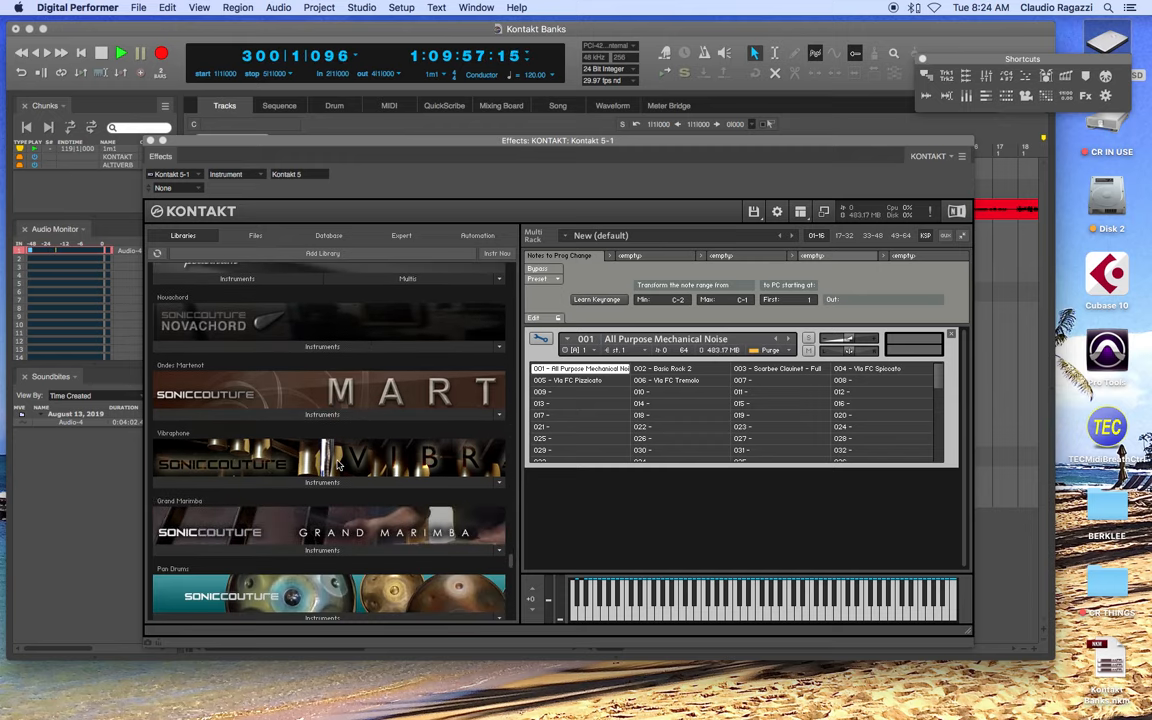
pyautogui.click(300, 482)
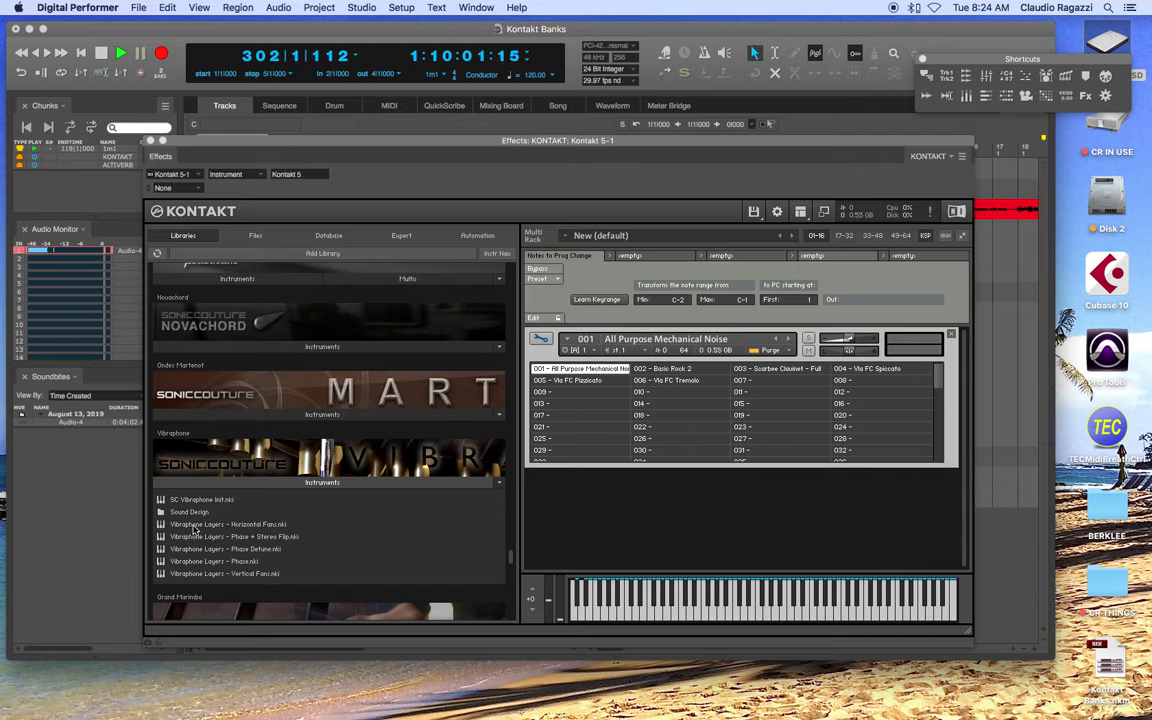
pyautogui.moveTo(205, 502); pyautogui.dragTo(895, 372)
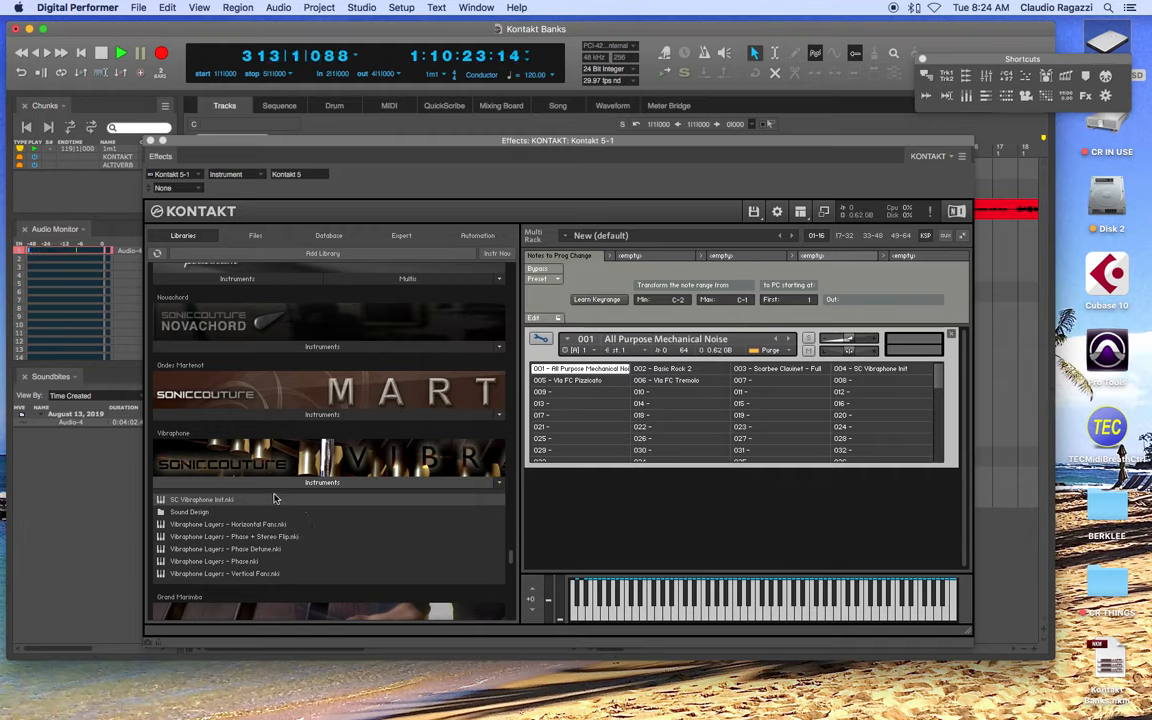
pyautogui.click(267, 487)
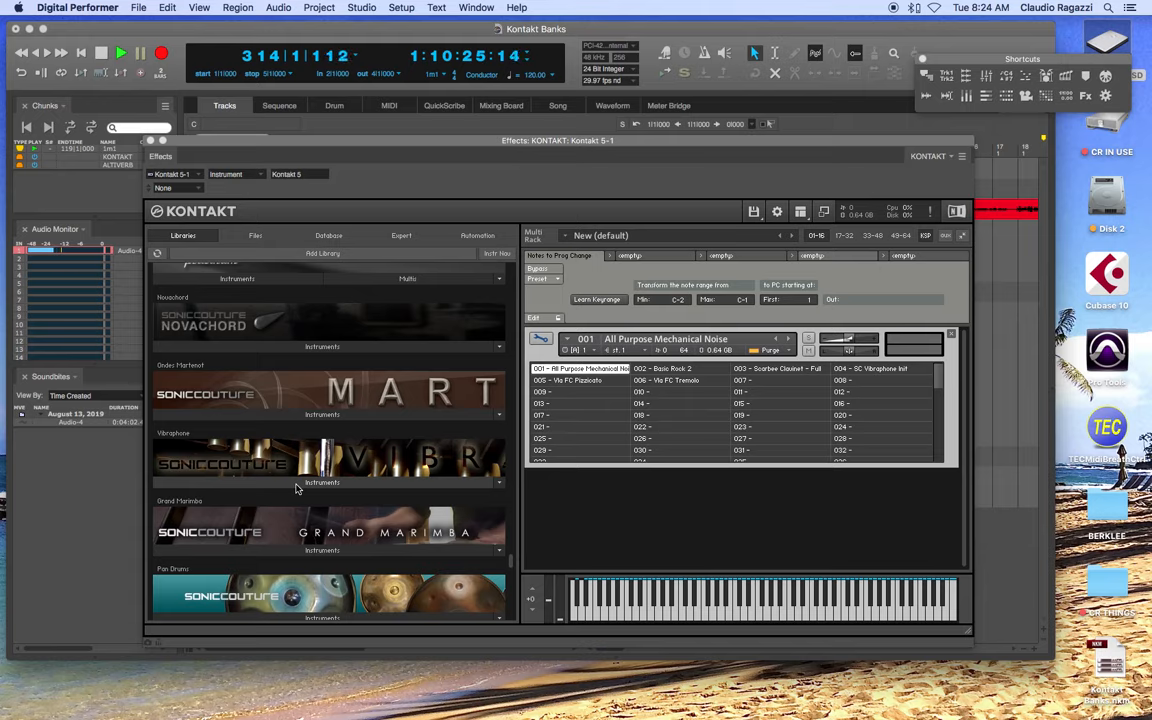
# - Delete Vla FC Pizzicato from bank slot 005 and Vla FC Tremolo from slot 006, and make slot 001 active
pyautogui.scroll(-2, 296, 489)
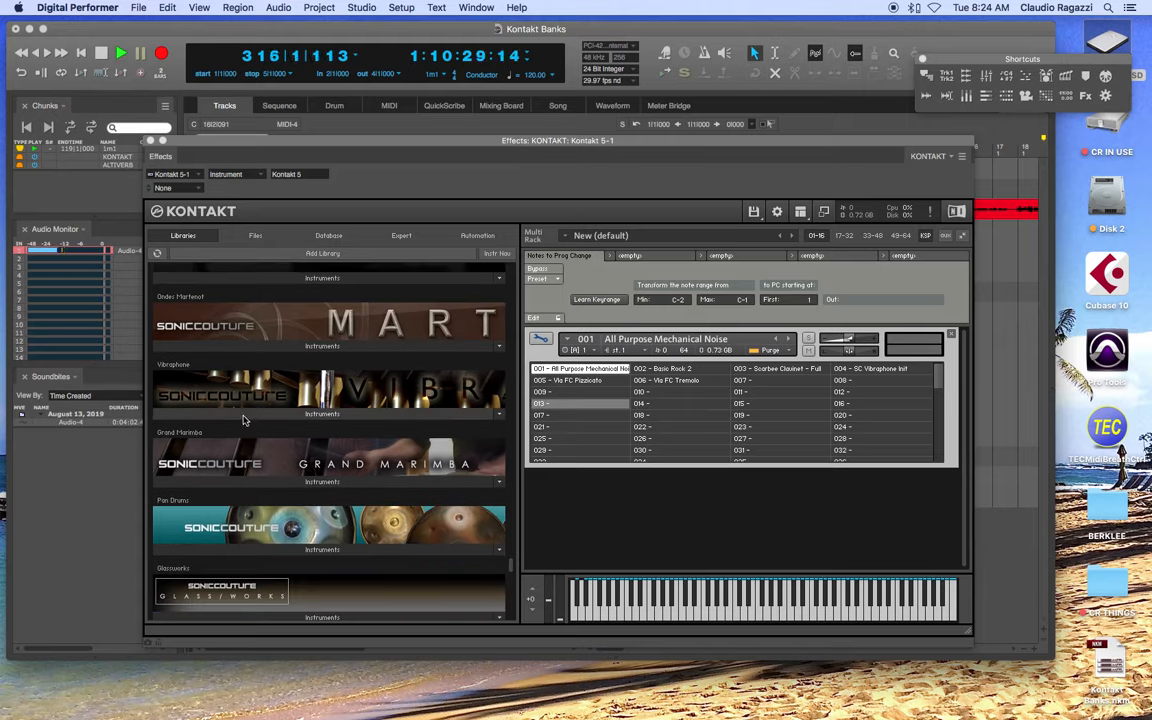
pyautogui.click(575, 382)
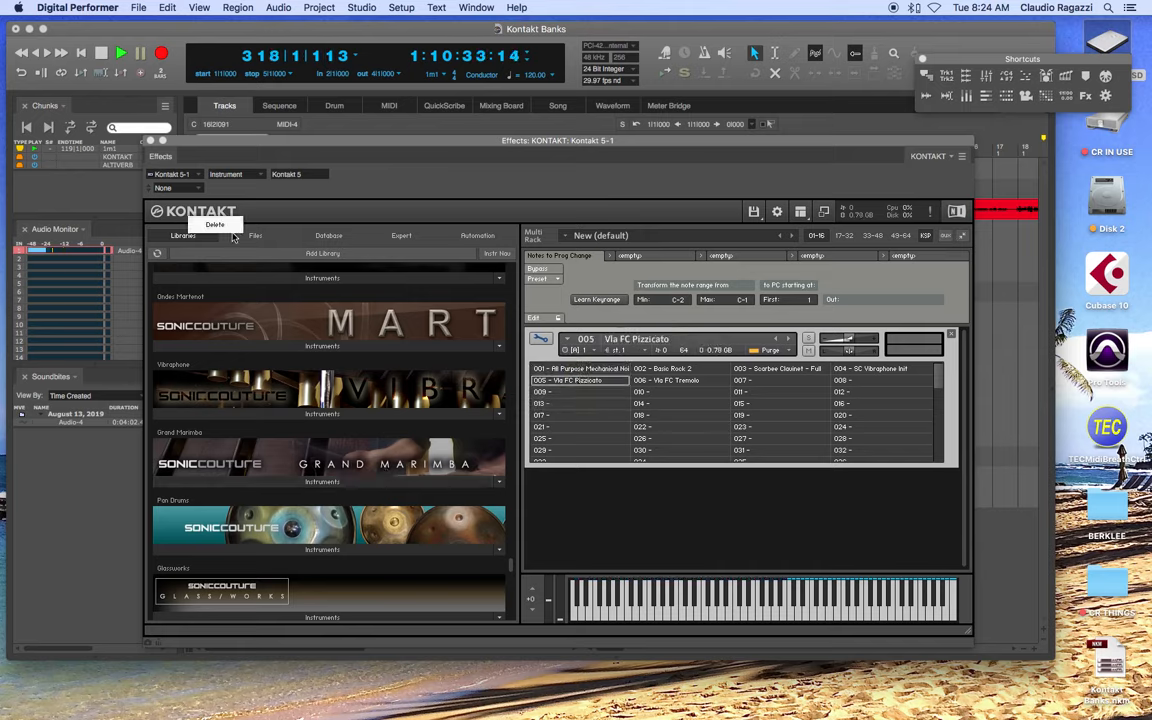
pyautogui.click(210, 224)
pyautogui.rightClick(677, 386)
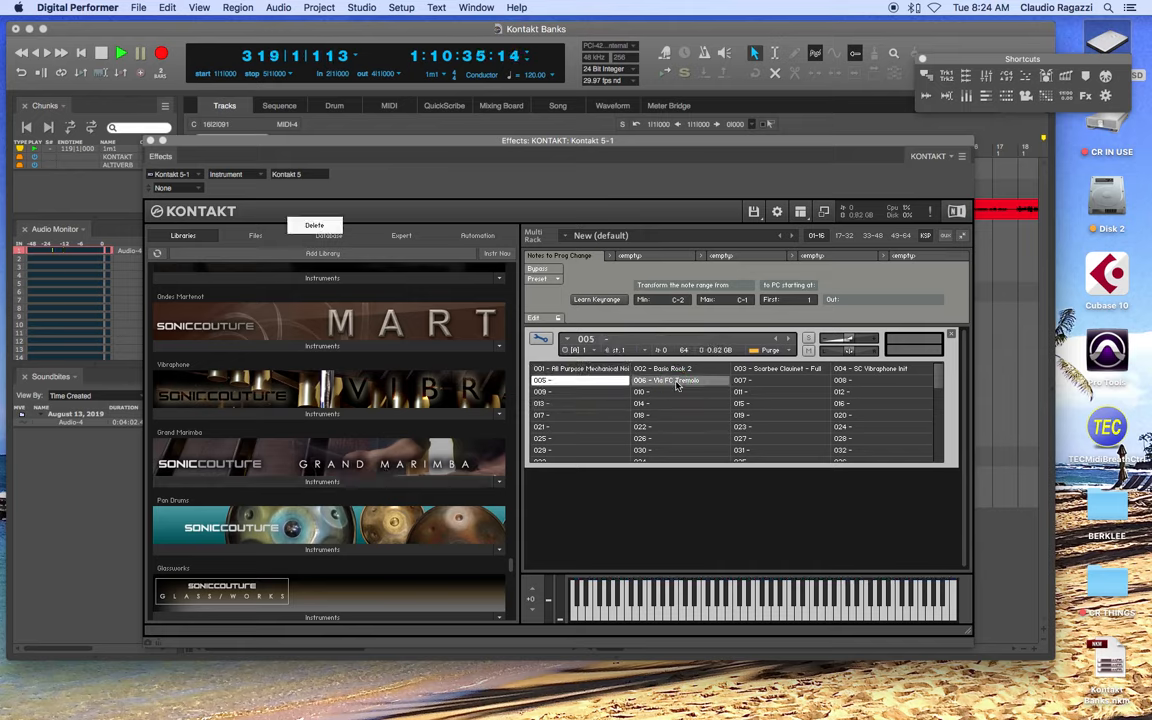
pyautogui.click(316, 225)
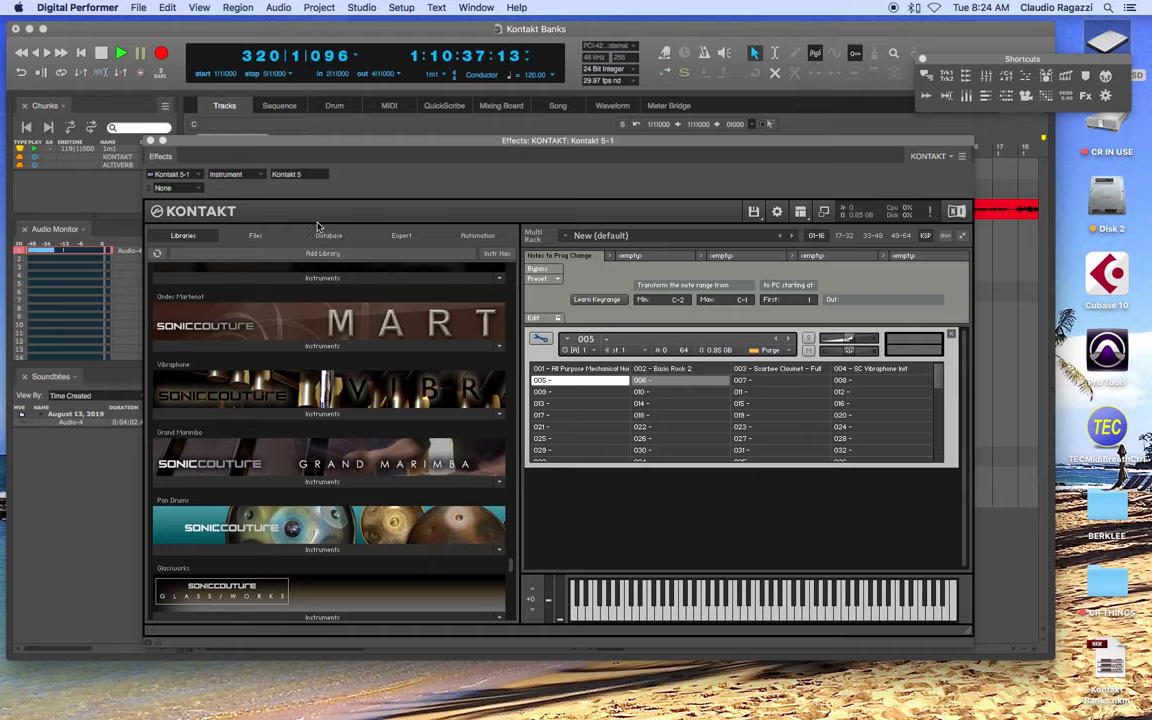
pyautogui.click(571, 371)
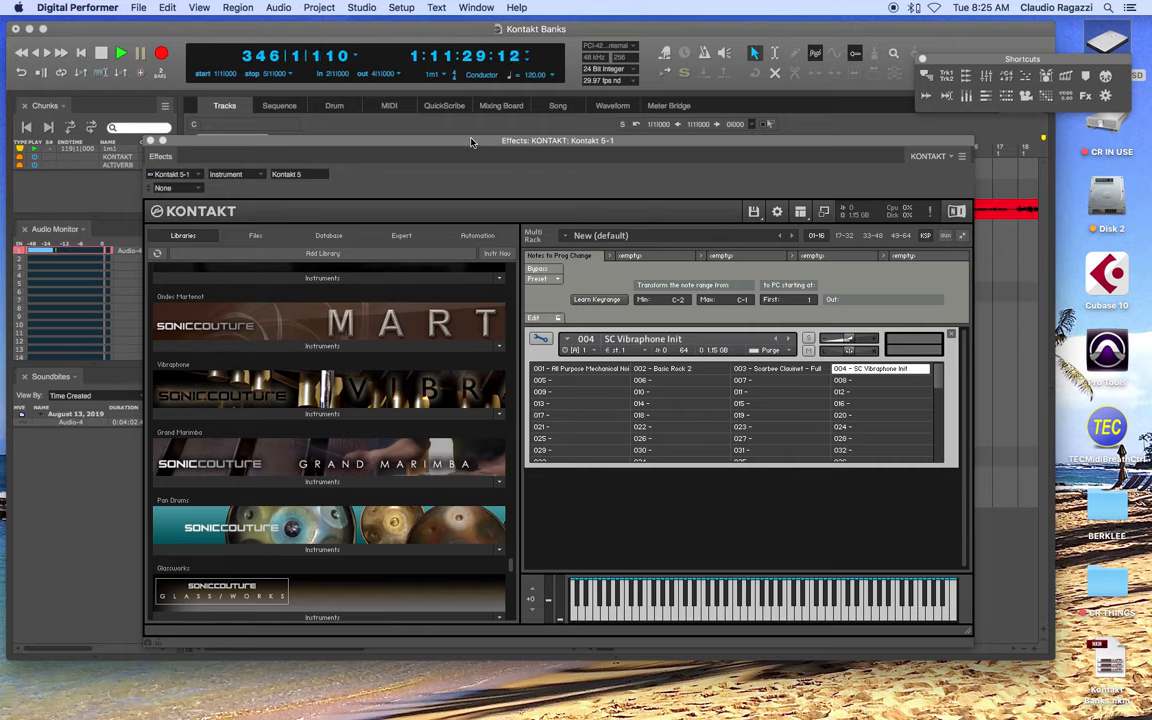
pyautogui.moveTo(502, 142); pyautogui.dragTo(514, 123)
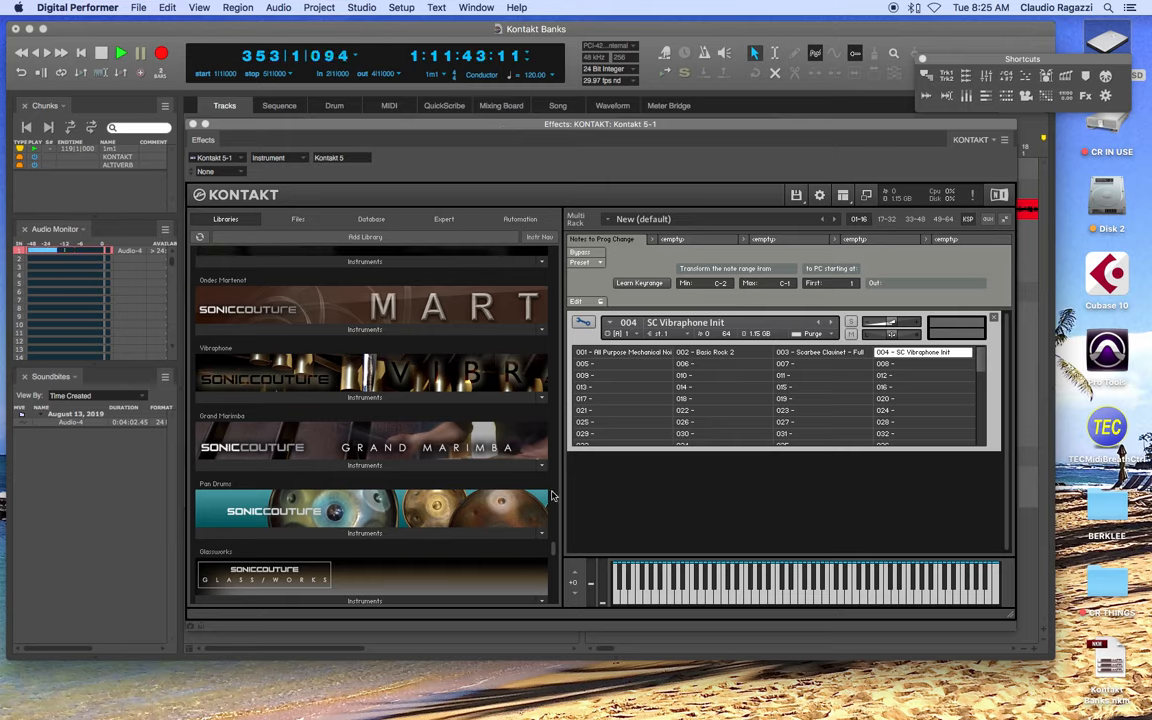
pyautogui.click(551, 553)
pyautogui.moveTo(551, 553)
pyautogui.mouseDown()
pyautogui.moveTo(550, 567)
pyautogui.moveTo(556, 556)
pyautogui.mouseUp()
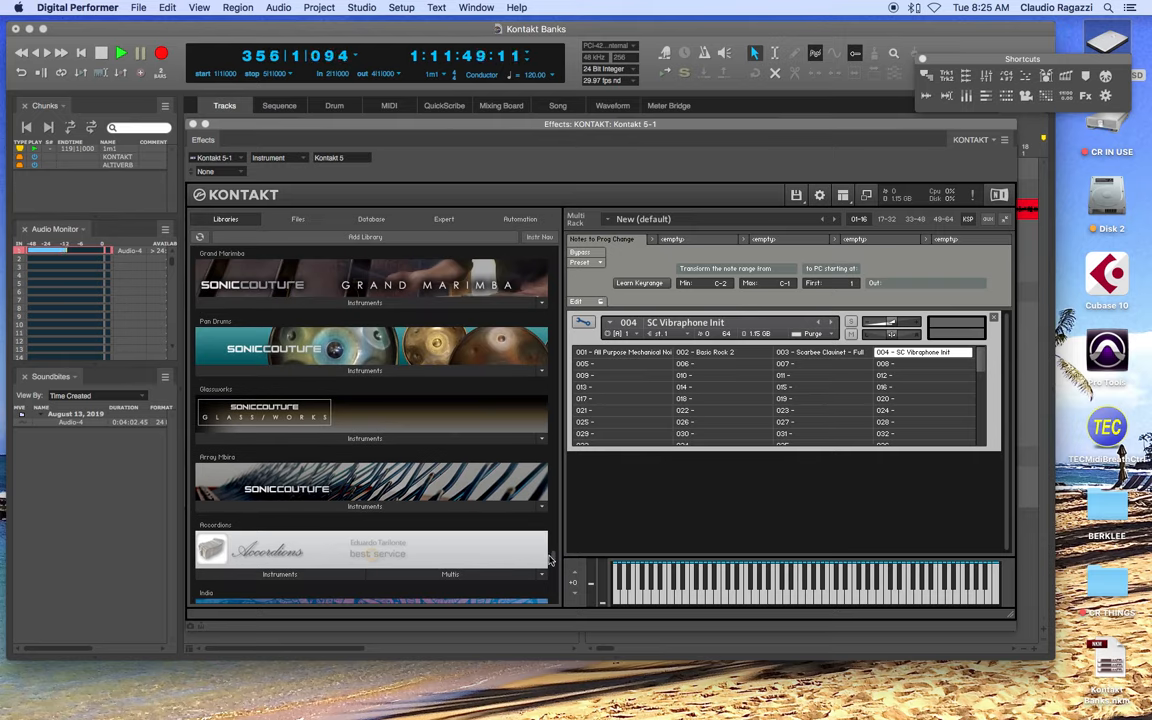
pyautogui.moveTo(556, 556); pyautogui.dragTo(551, 564)
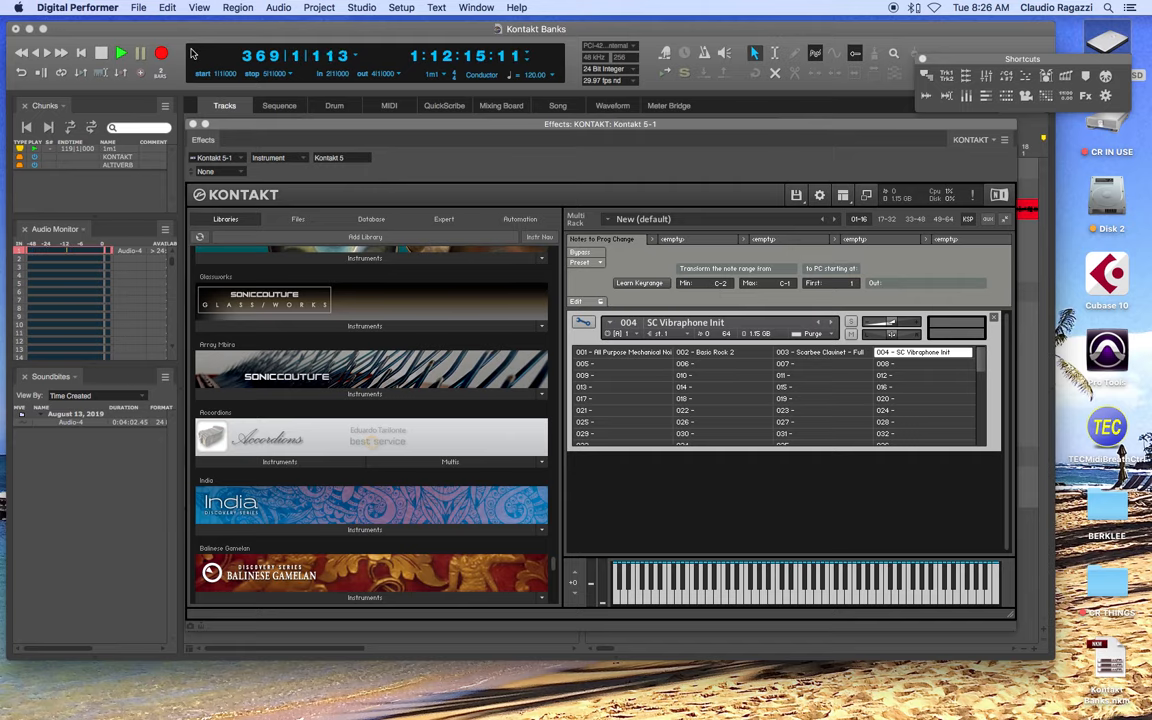
# - Stop the running audio recording in the Digital Performer transport
pyautogui.click(102, 54)
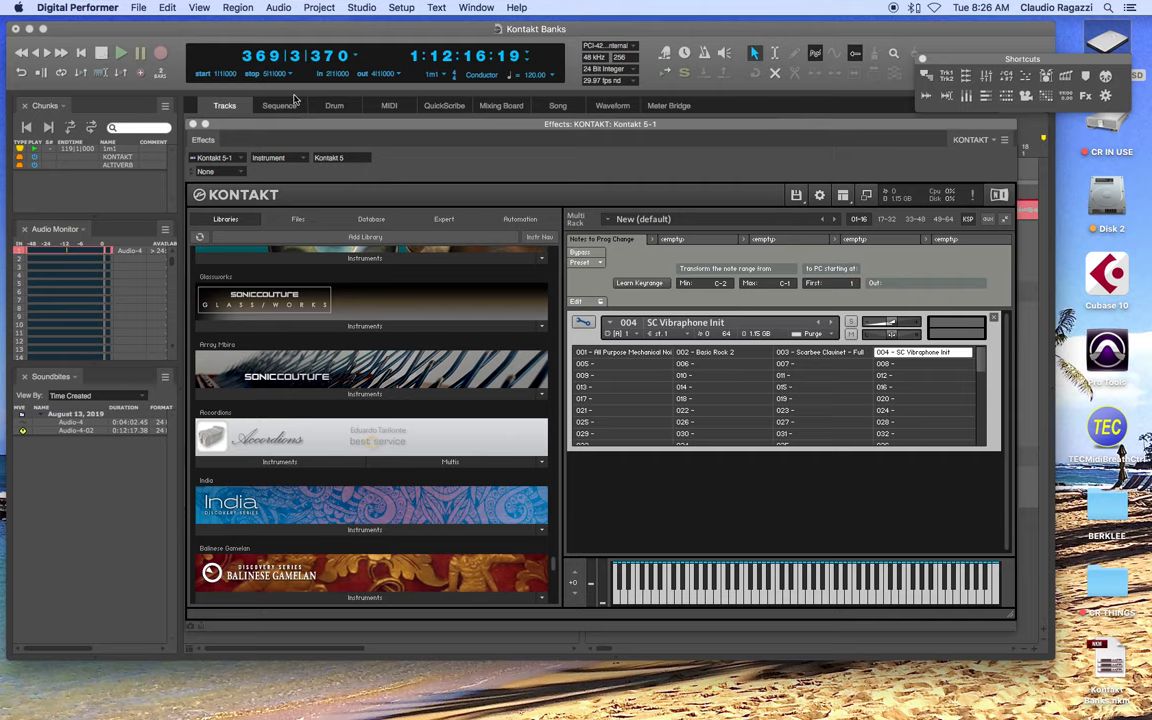
pyautogui.moveTo(2, 338)
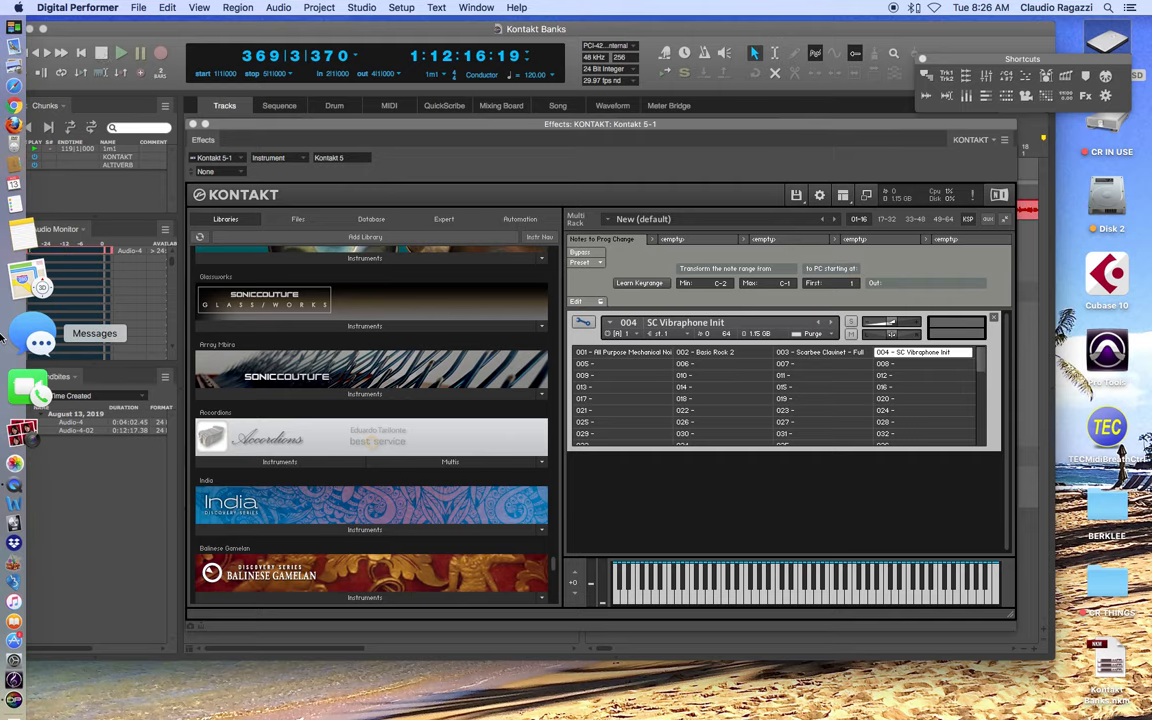